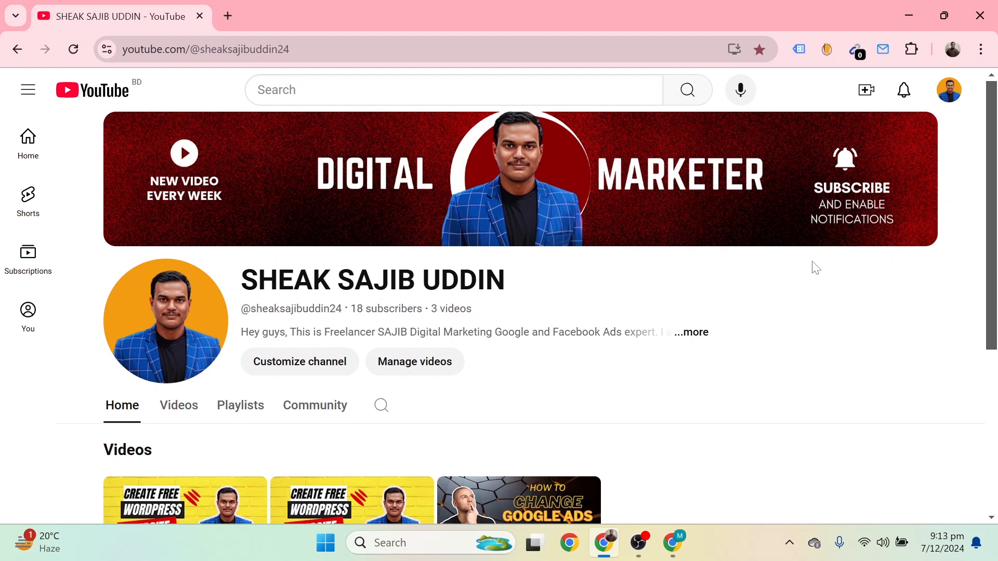
Step: Add the Smoke Removal Air Purification Ashtray (Starry Sky Green) from Featured products to the cart
mouse_move(604, 554)
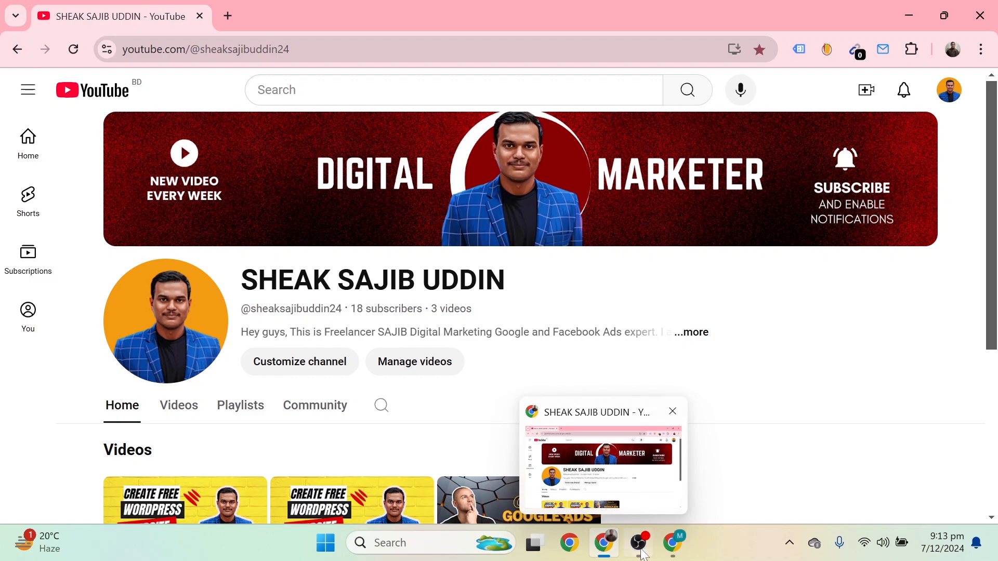
click(676, 491)
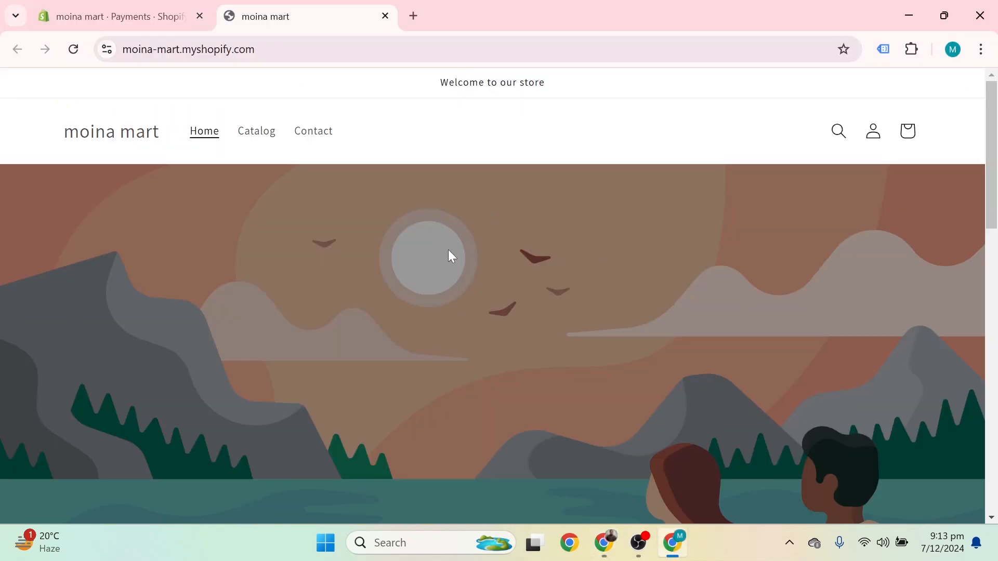
scroll(662, 259, down, 6)
scroll(662, 258, down, 3)
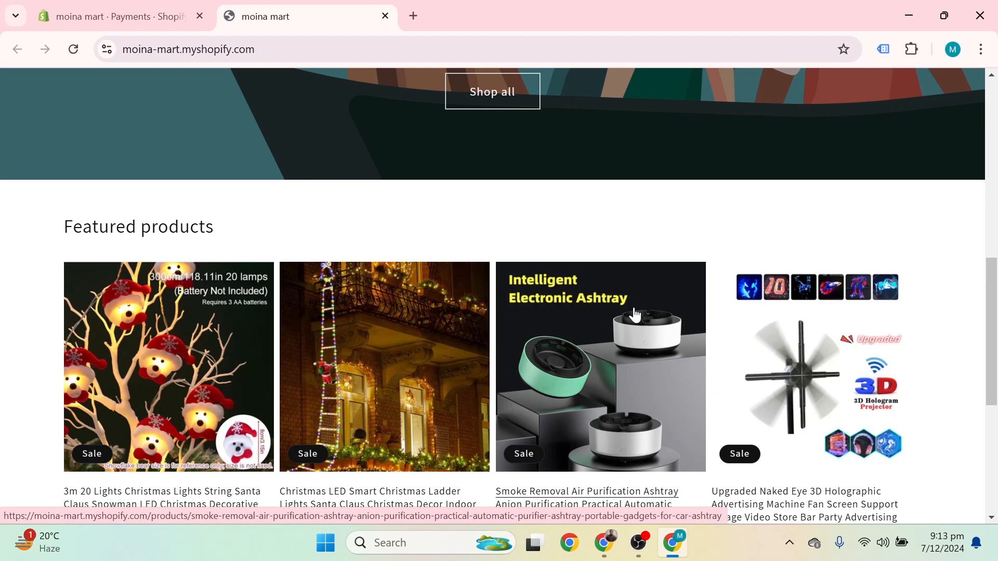
scroll(635, 314, down, 3)
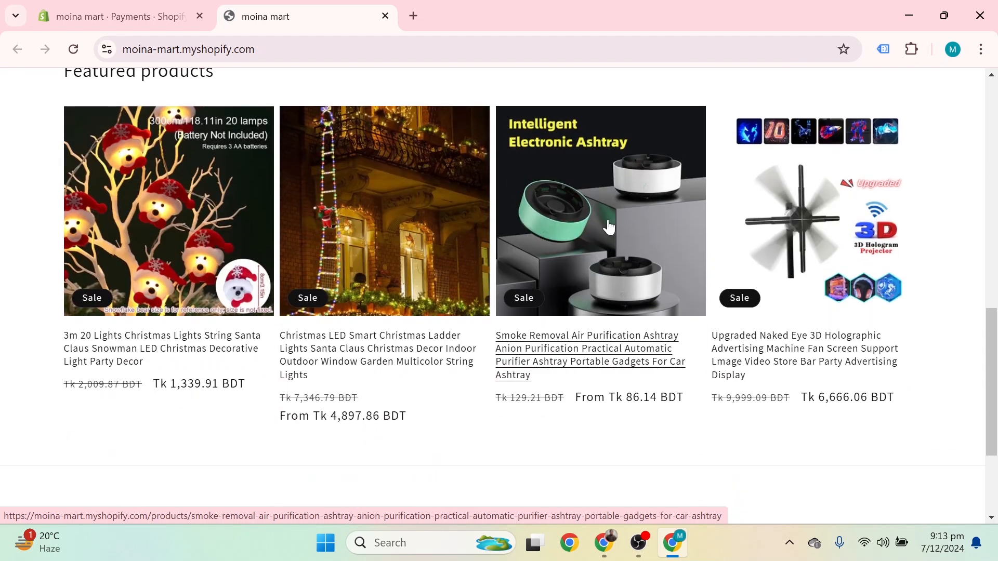
click(609, 227)
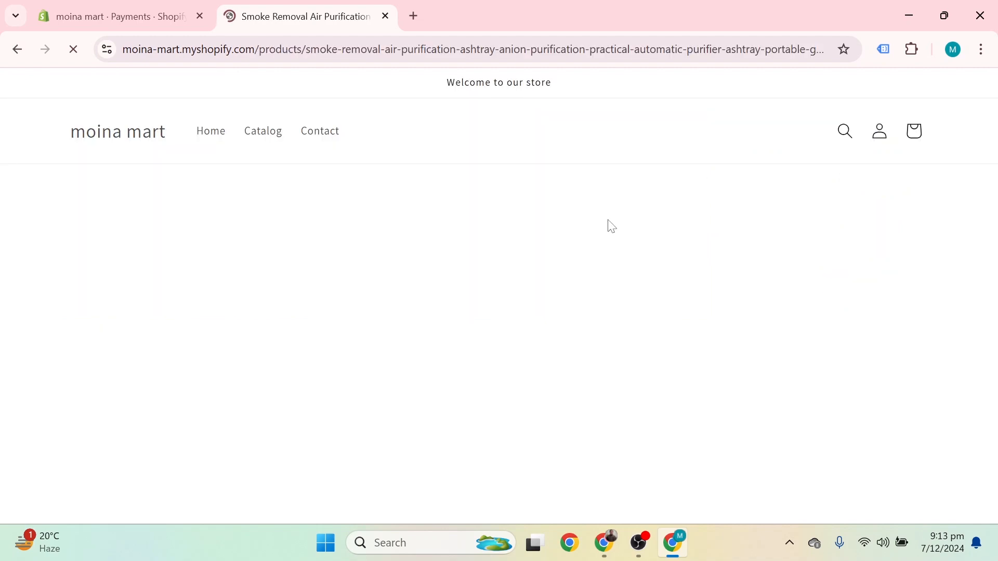
scroll(605, 203, down, 8)
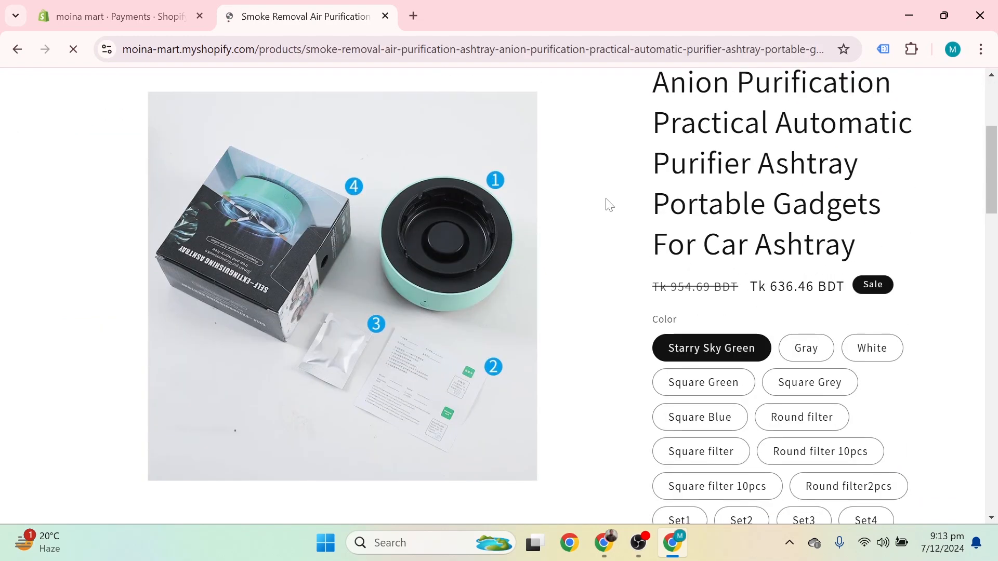
scroll(716, 260, down, 3)
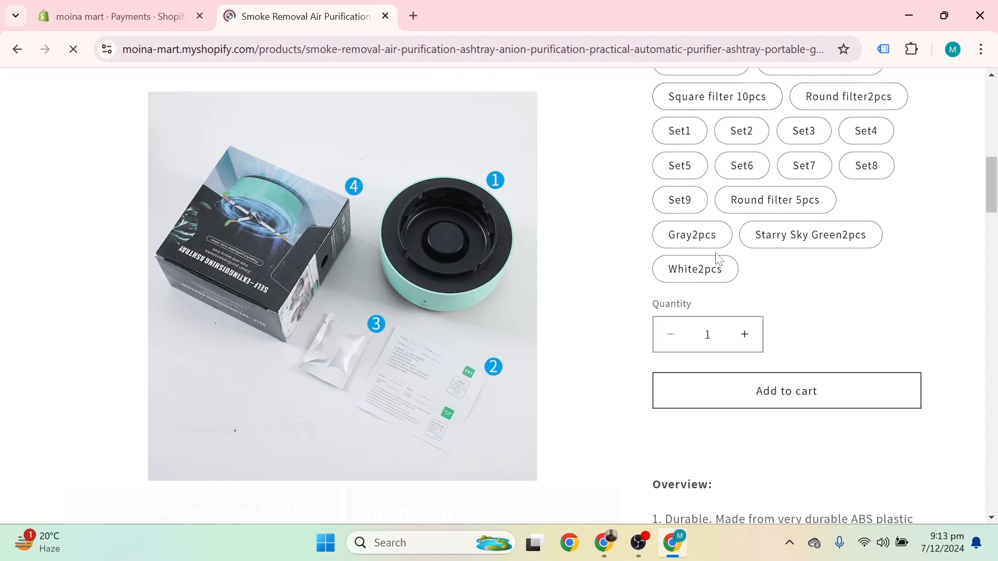
click(763, 396)
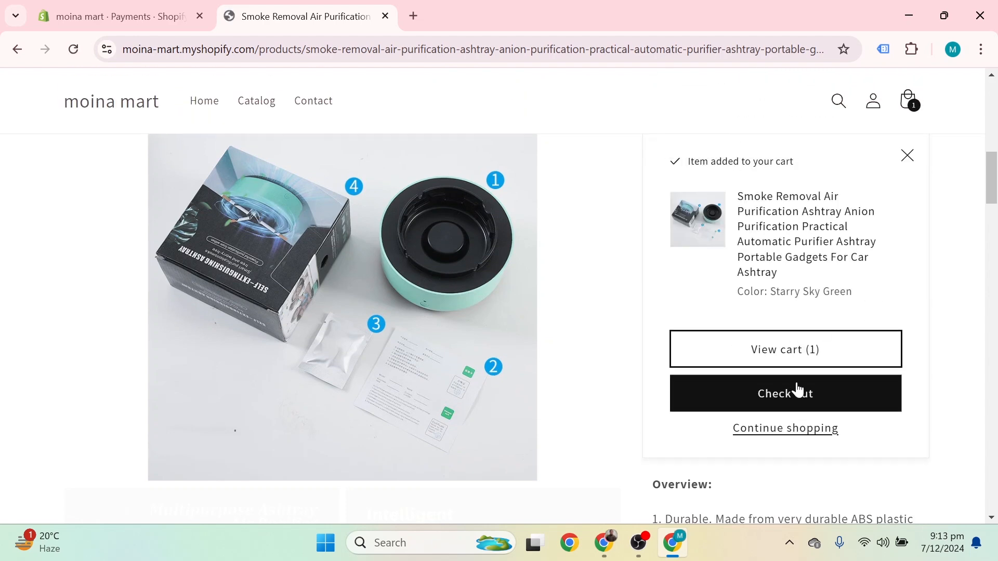
Step: Start checkout and fill the contact e-mail and delivery address from saved autofill details
click(798, 395)
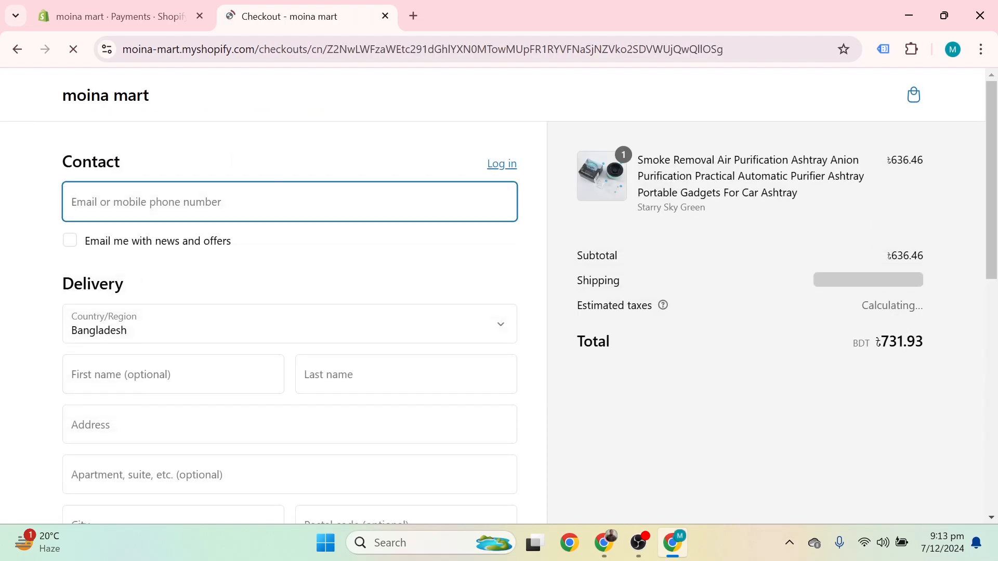
click(197, 203)
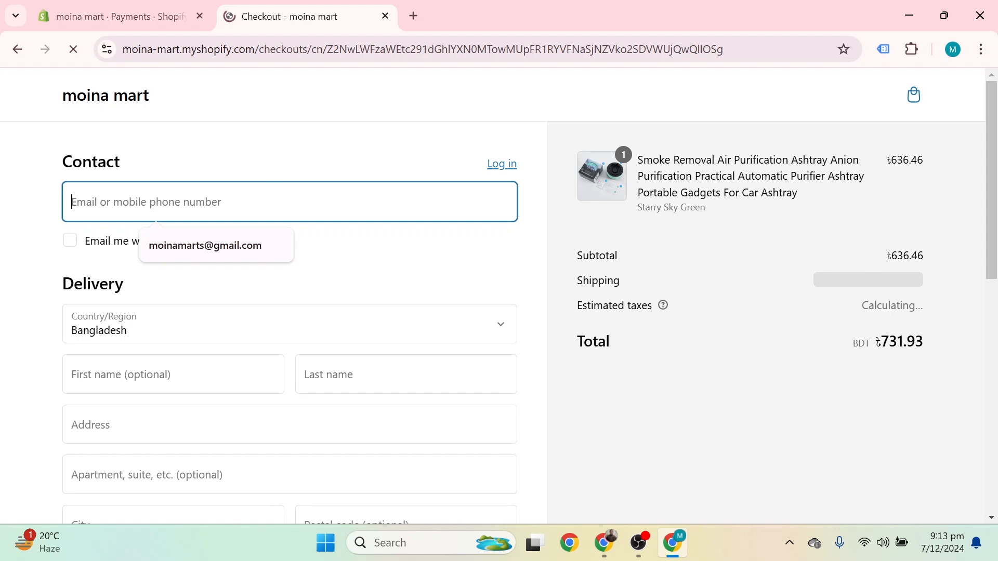
click(226, 254)
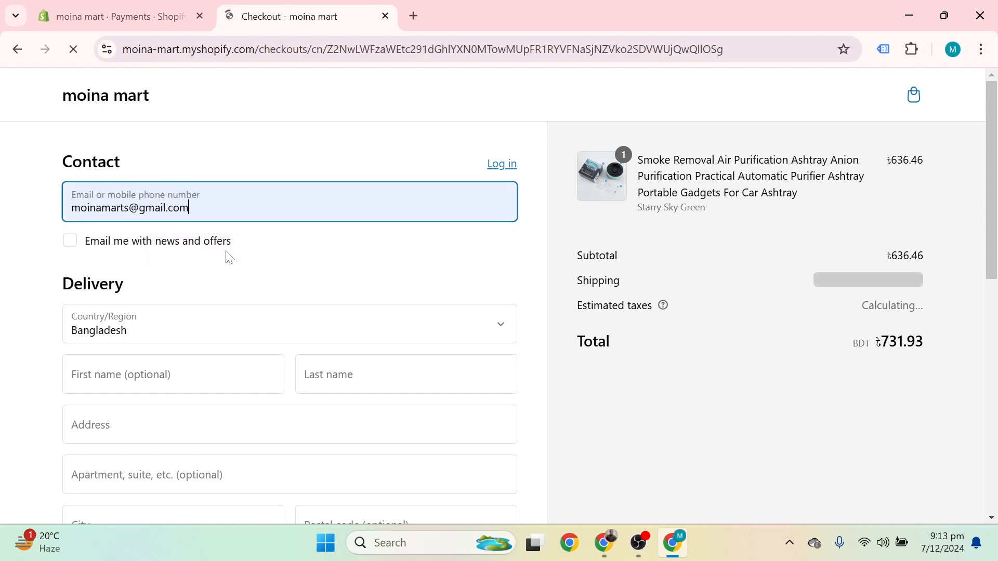
scroll(227, 256, down, 3)
click(171, 219)
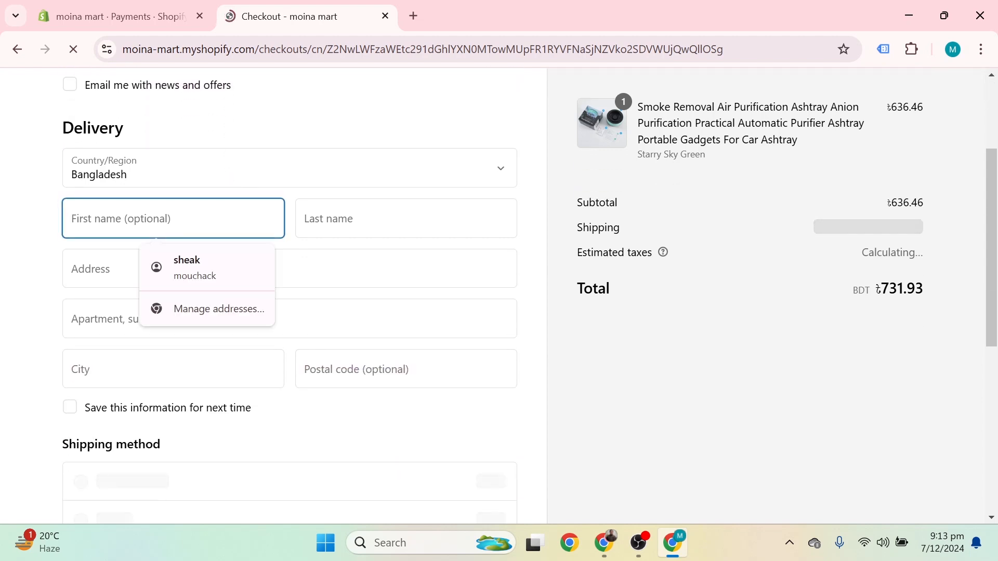
click(196, 260)
Step: Review the Payment section, which says the store cannot accept payments yet
scroll(196, 260, down, 1)
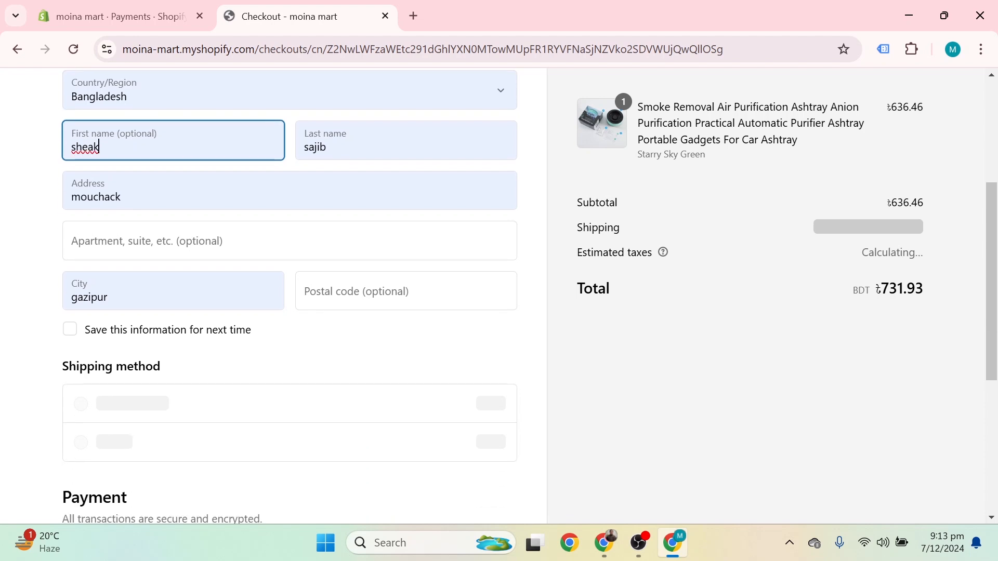
scroll(87, 287, down, 3)
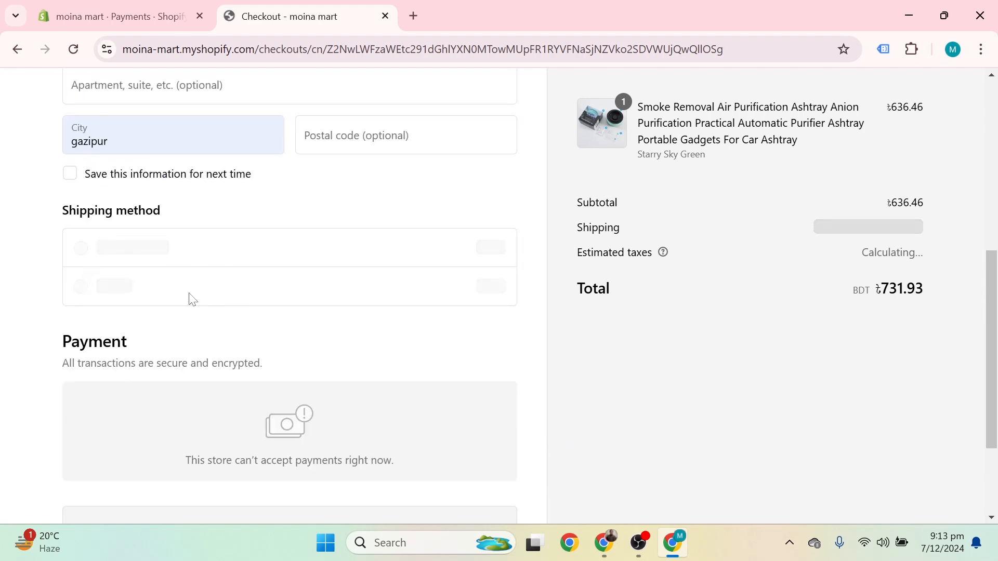
scroll(351, 251, down, 3)
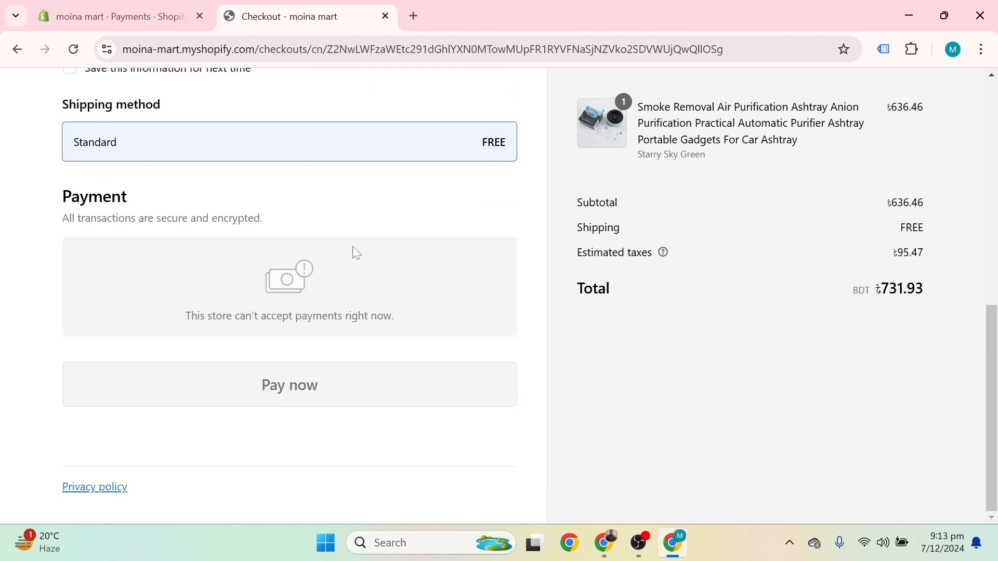
scroll(352, 251, up, 6)
scroll(735, 276, down, 6)
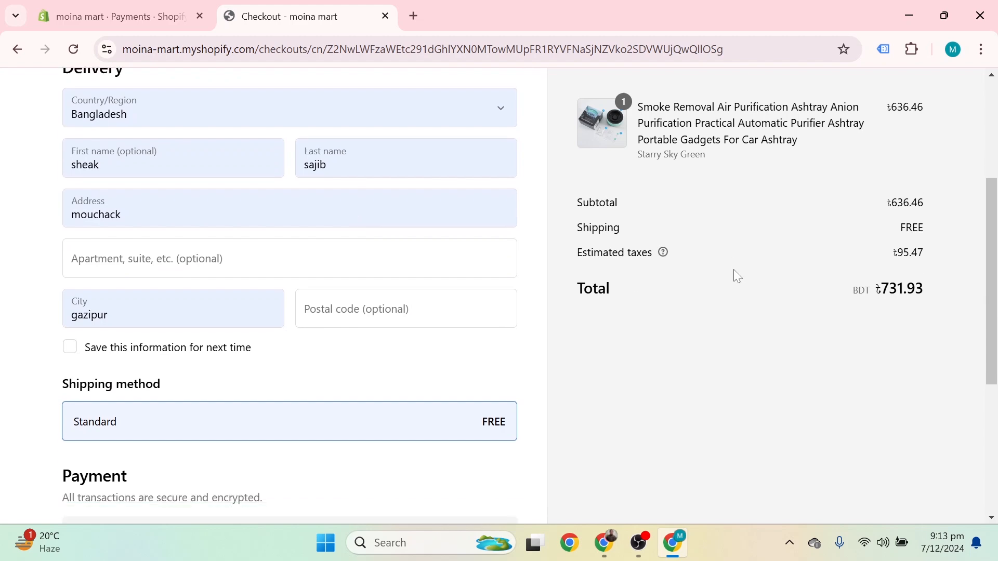
scroll(329, 353, up, 10)
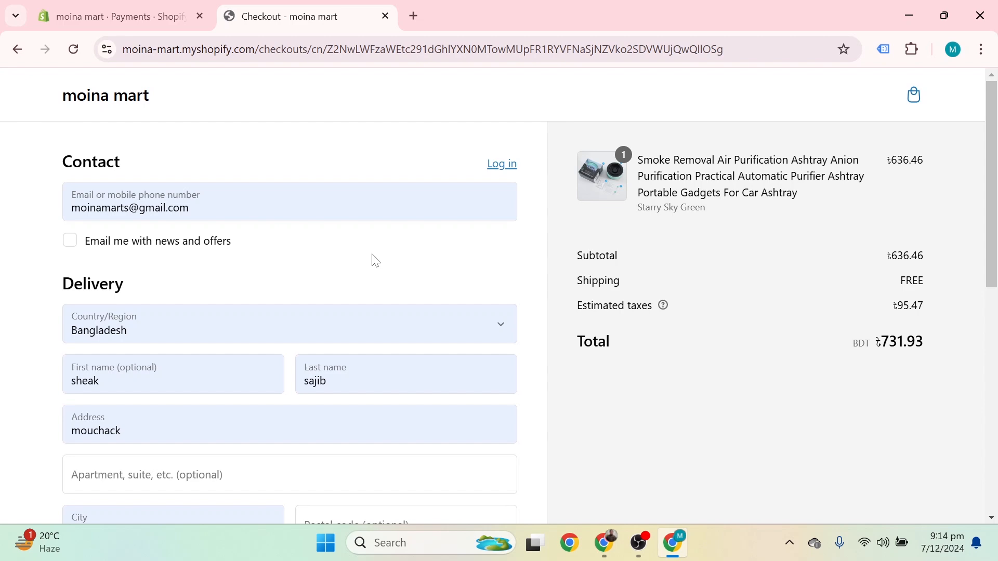
scroll(376, 261, down, 10)
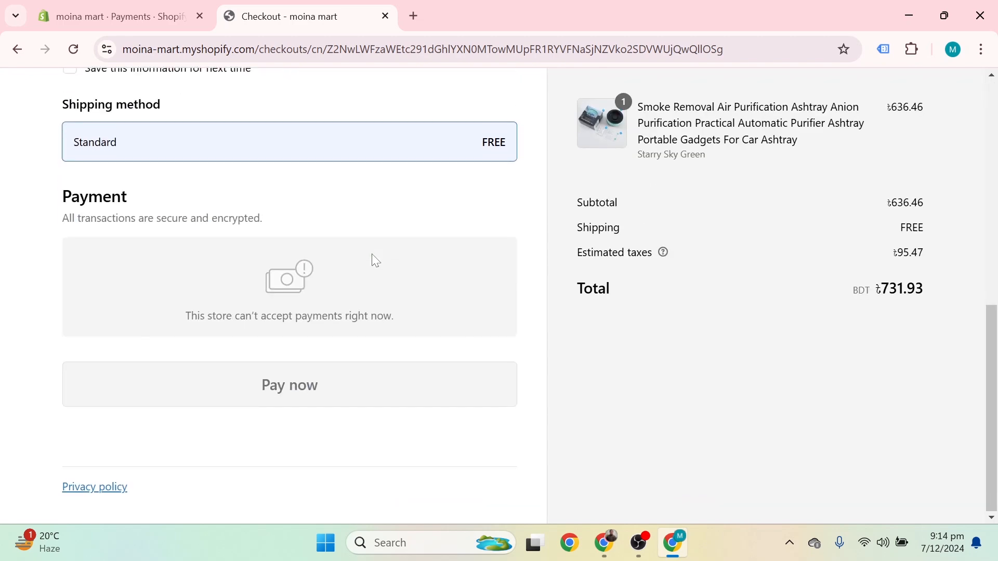
scroll(375, 260, up, 10)
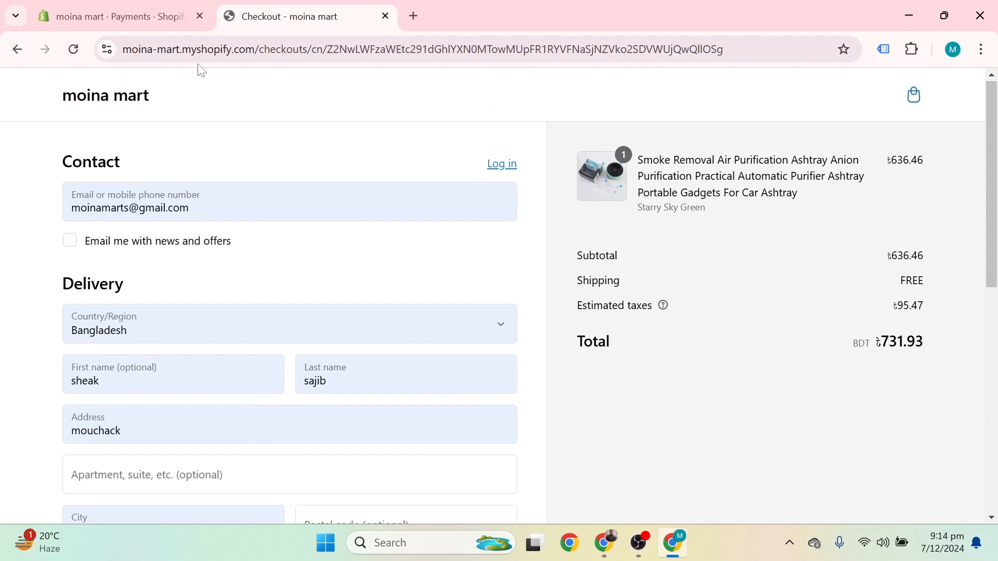
Step: Navigate from the Themes page through Settings to the Payments page and scroll to manual methods
click(127, 12)
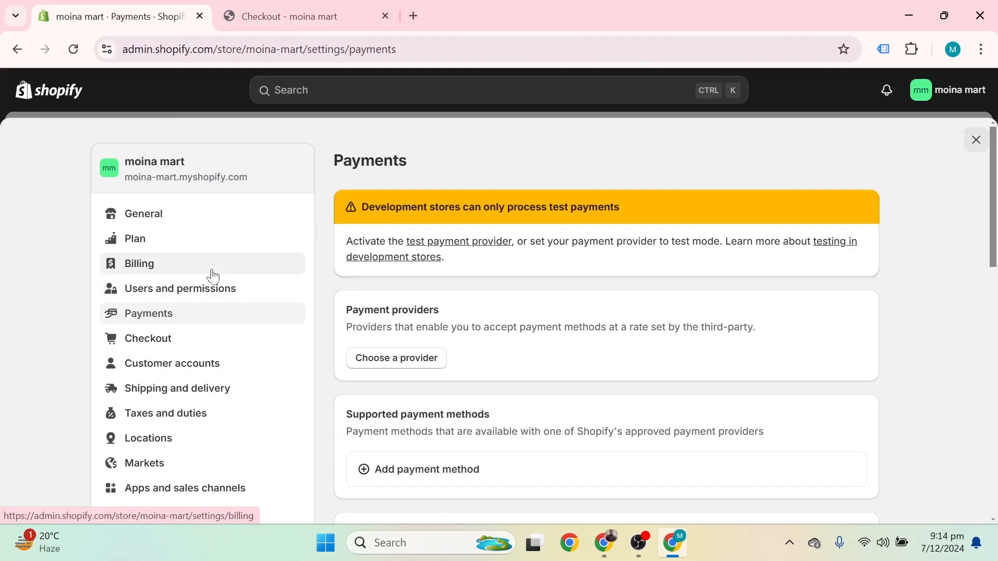
scroll(213, 276, down, 6)
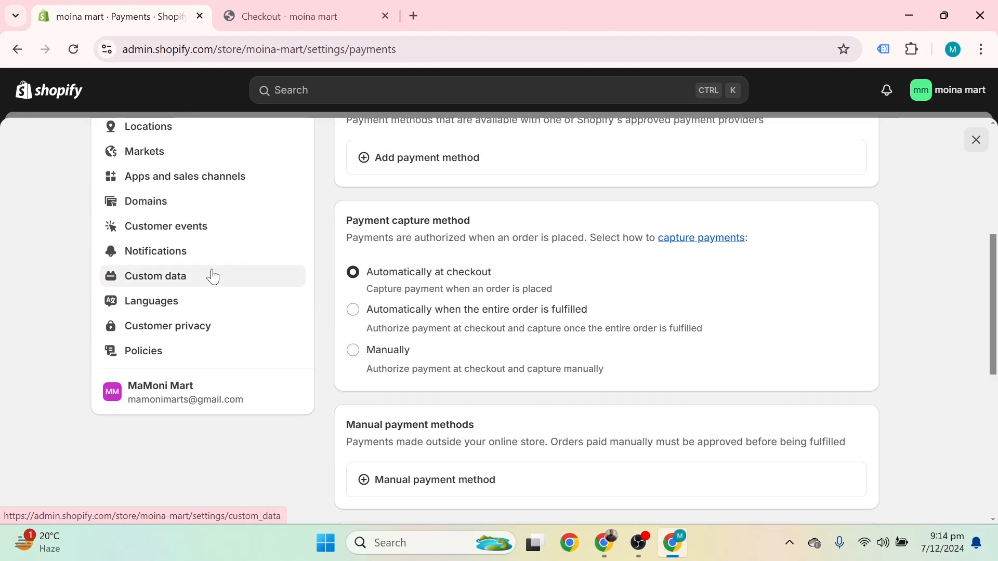
scroll(213, 277, up, 7)
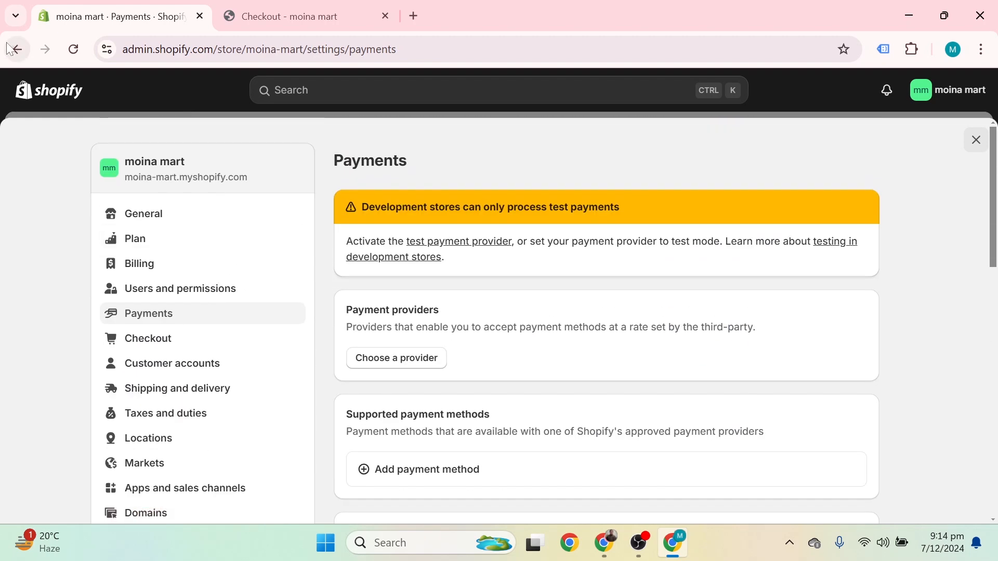
click(9, 50)
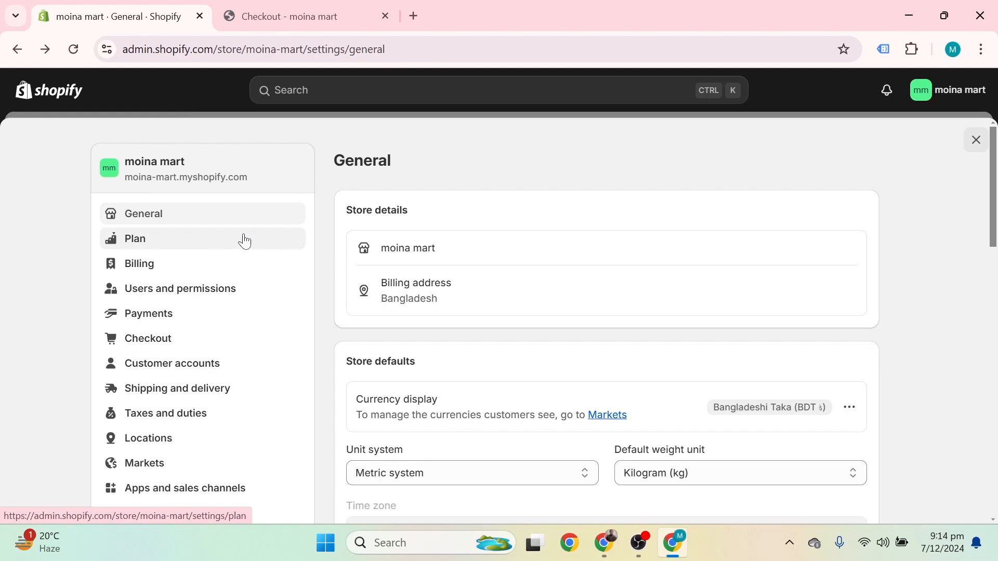
scroll(245, 241, down, 6)
scroll(171, 166, up, 3)
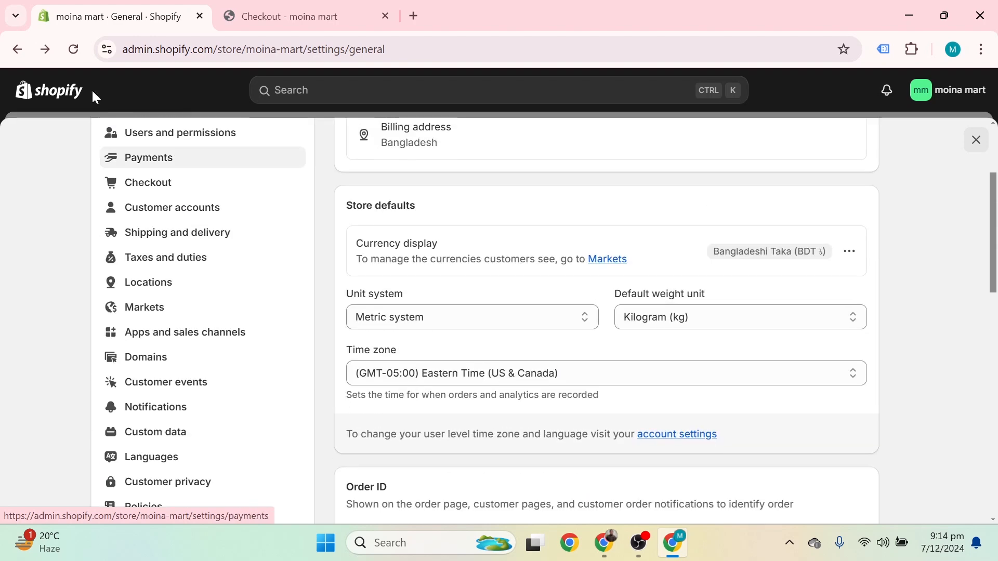
click(15, 50)
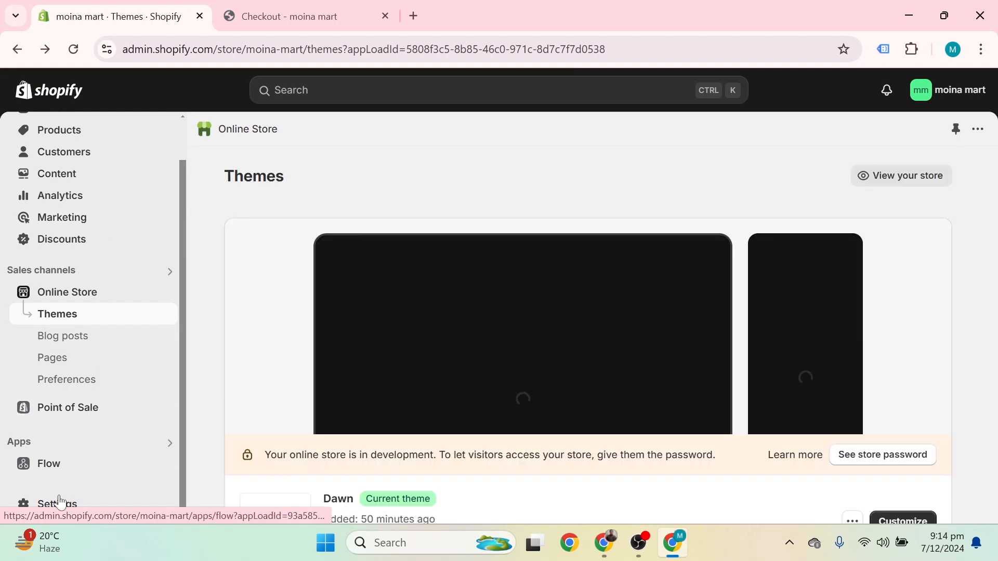
click(59, 502)
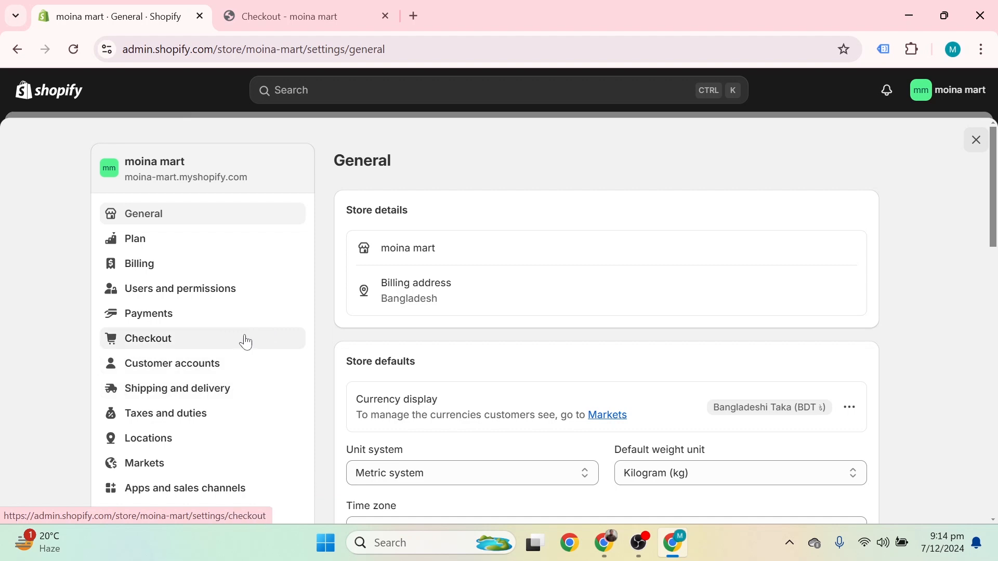
click(146, 321)
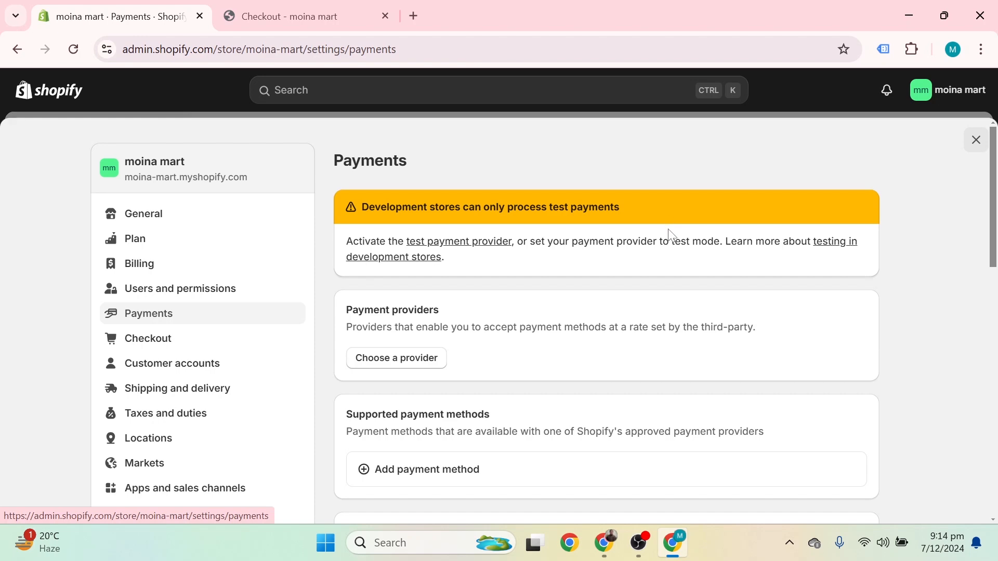
scroll(380, 364, down, 10)
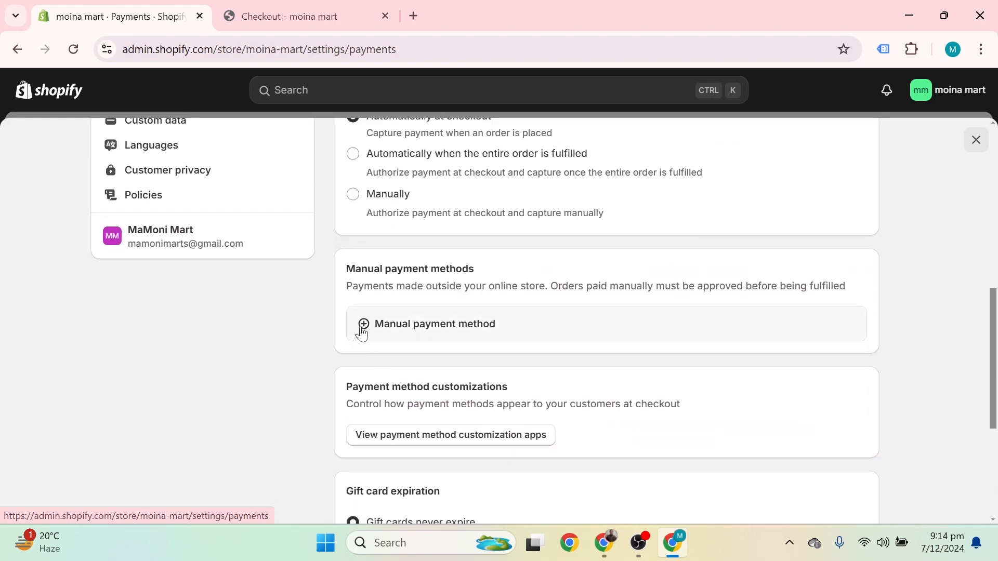
Step: Add Cash on Delivery (COD) with 'thank you' as additional details and payment instructions, and activate it
click(362, 332)
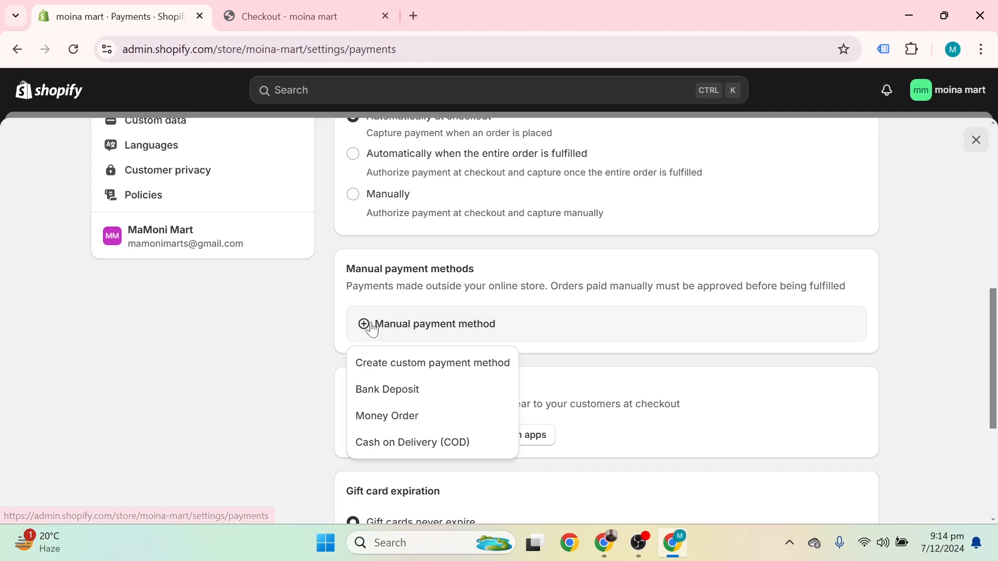
click(410, 442)
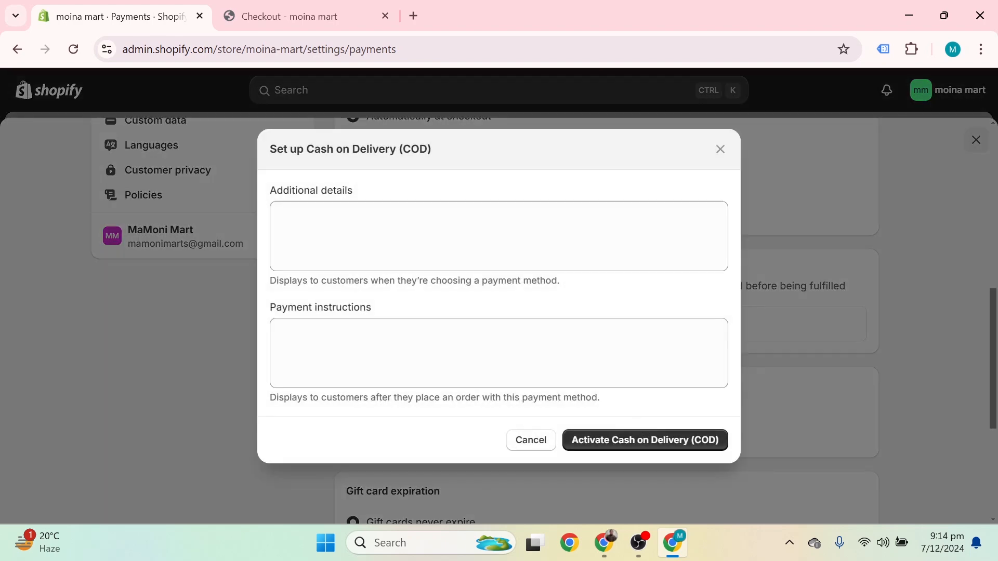
text(tha)
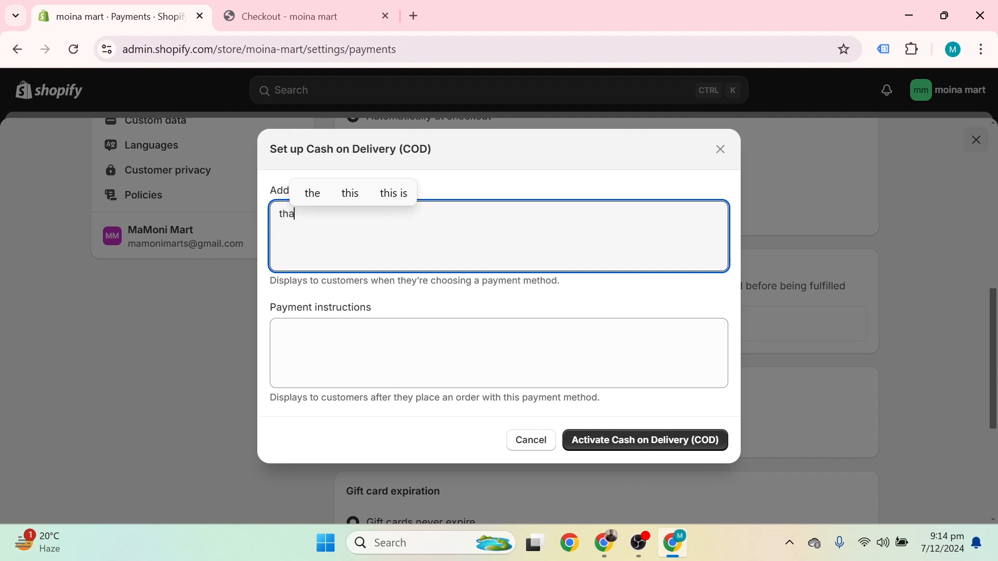
text(nk you)
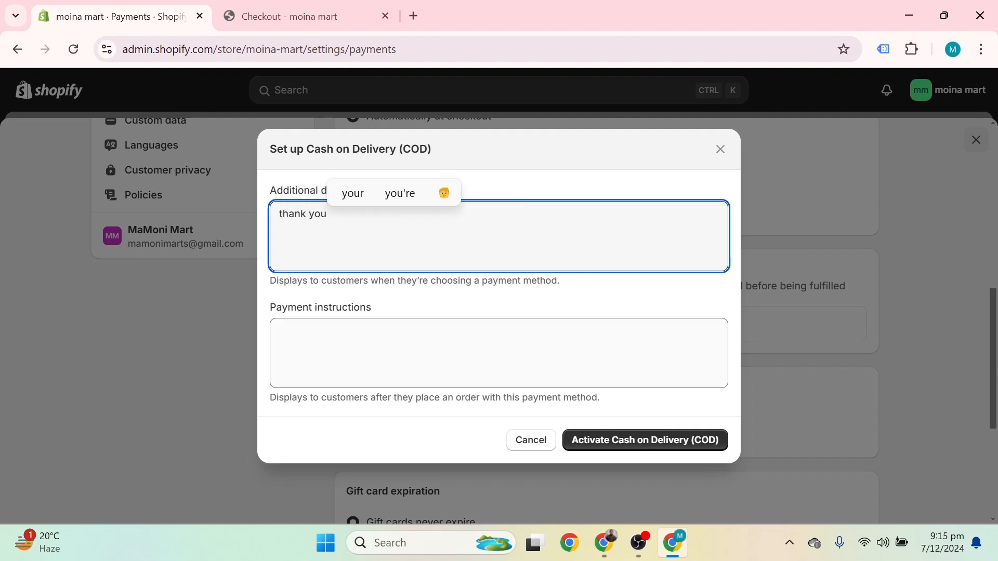
click(416, 354)
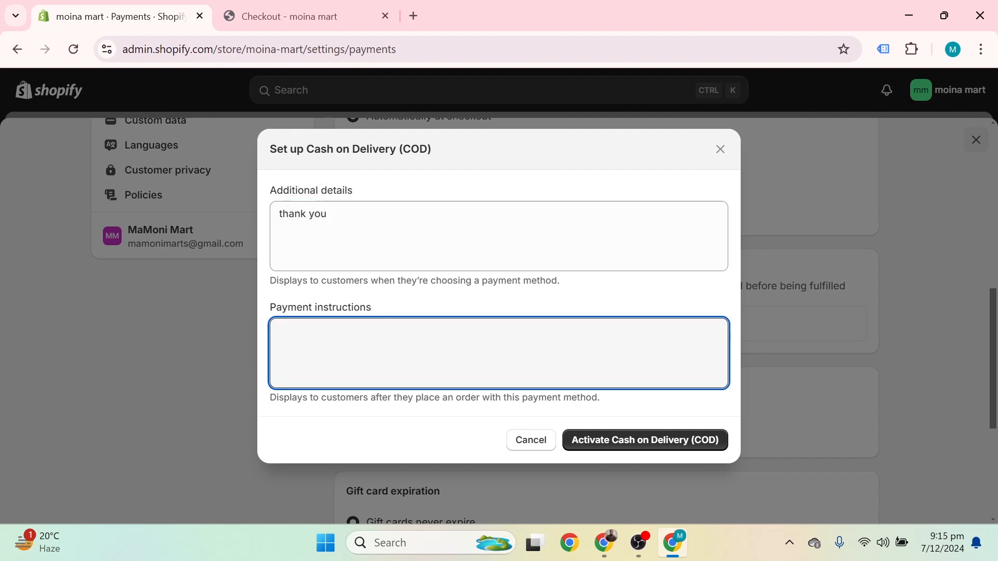
text(thank you)
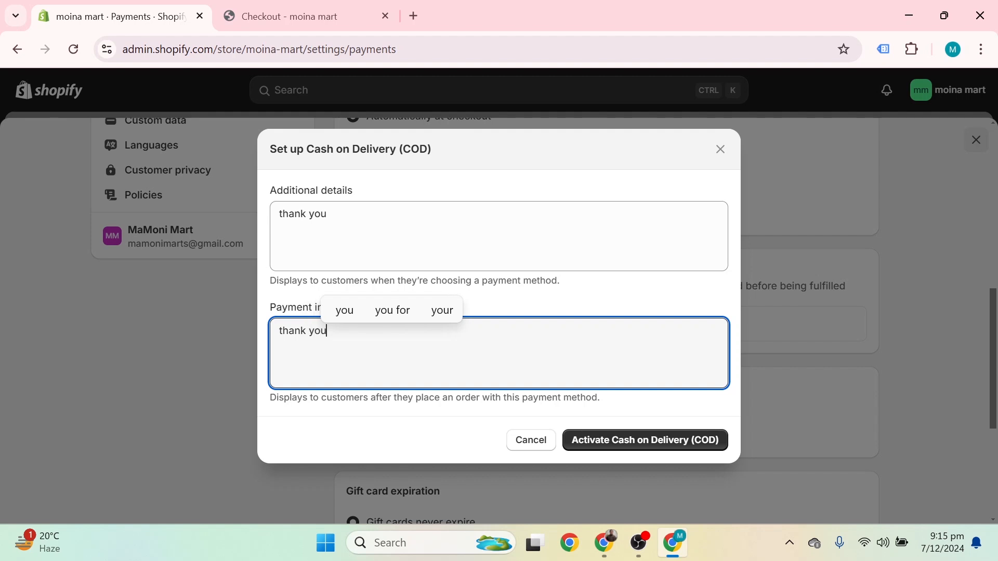
click(586, 445)
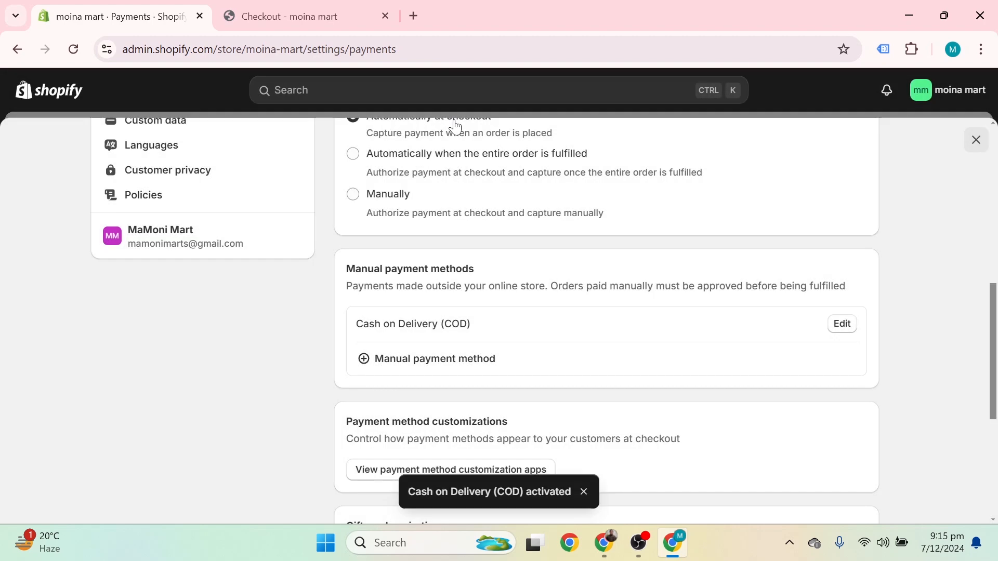
scroll(245, 211, up, 10)
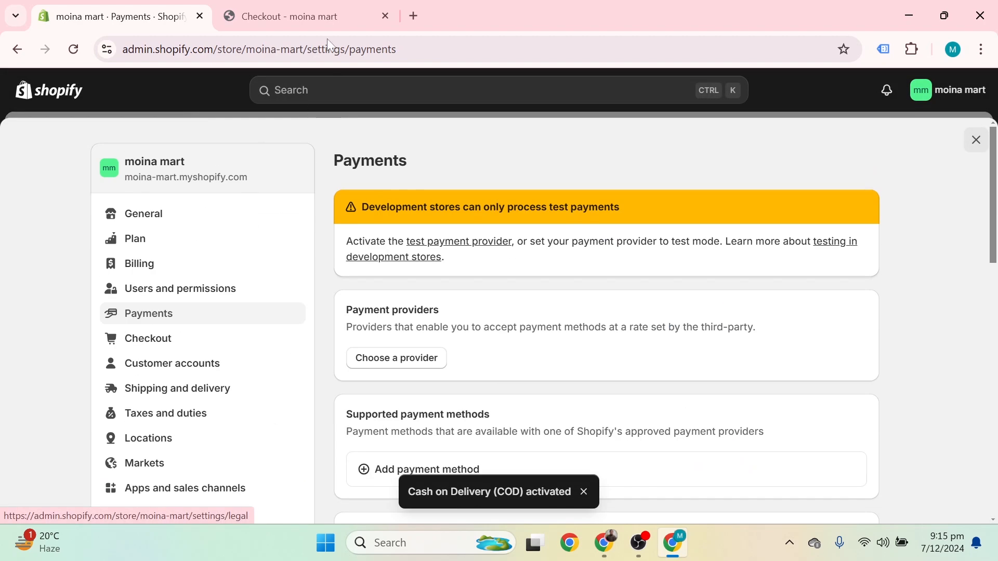
Step: Reload checkout, attempt Complete order with COD, hit the test gateway error, and return to Payments
click(299, 11)
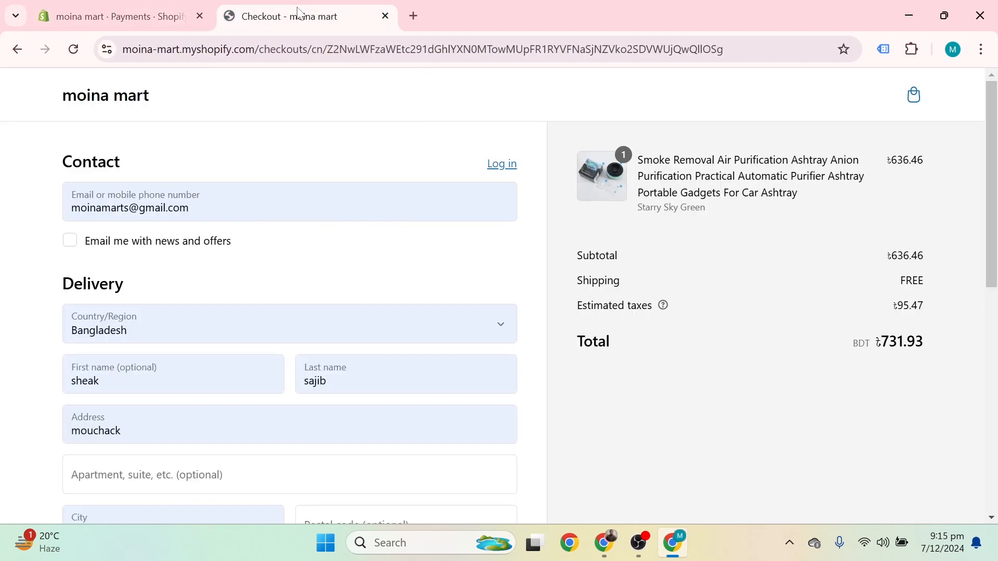
click(73, 50)
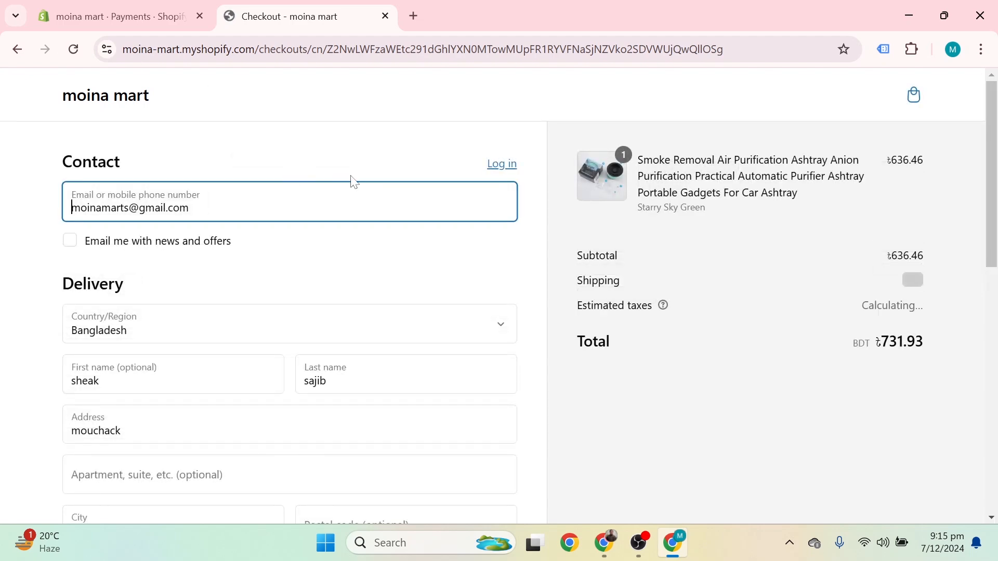
scroll(353, 182, down, 8)
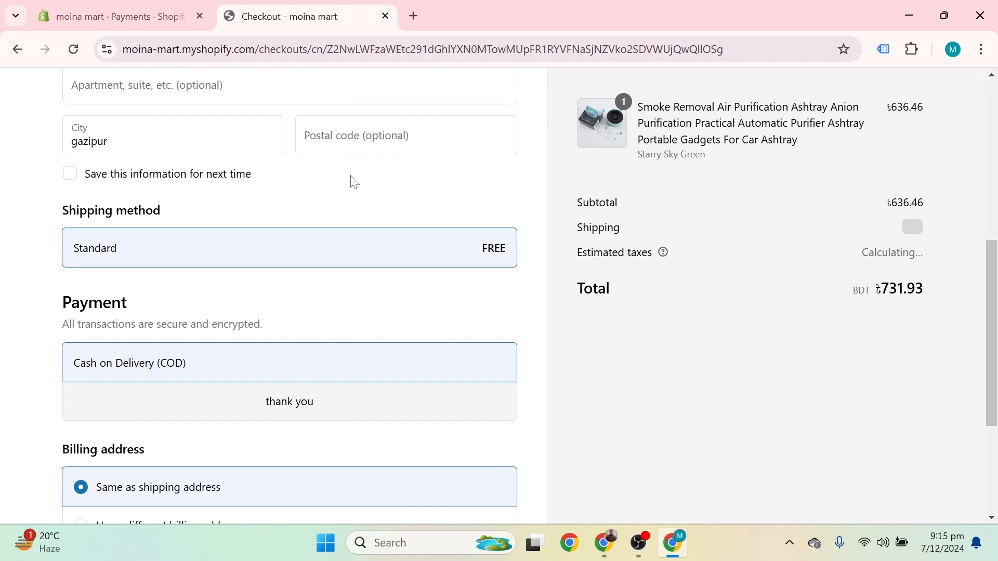
scroll(354, 182, down, 3)
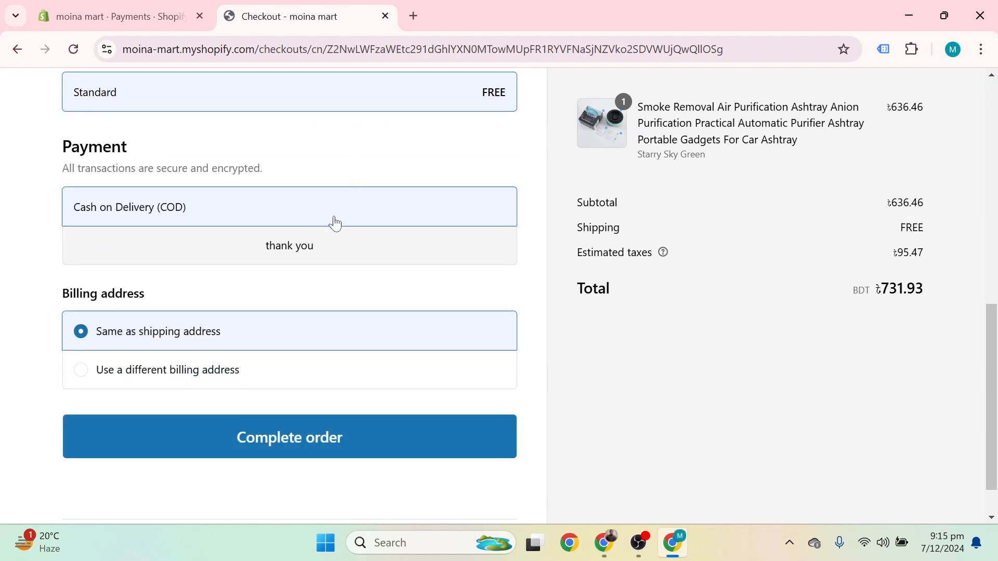
click(321, 440)
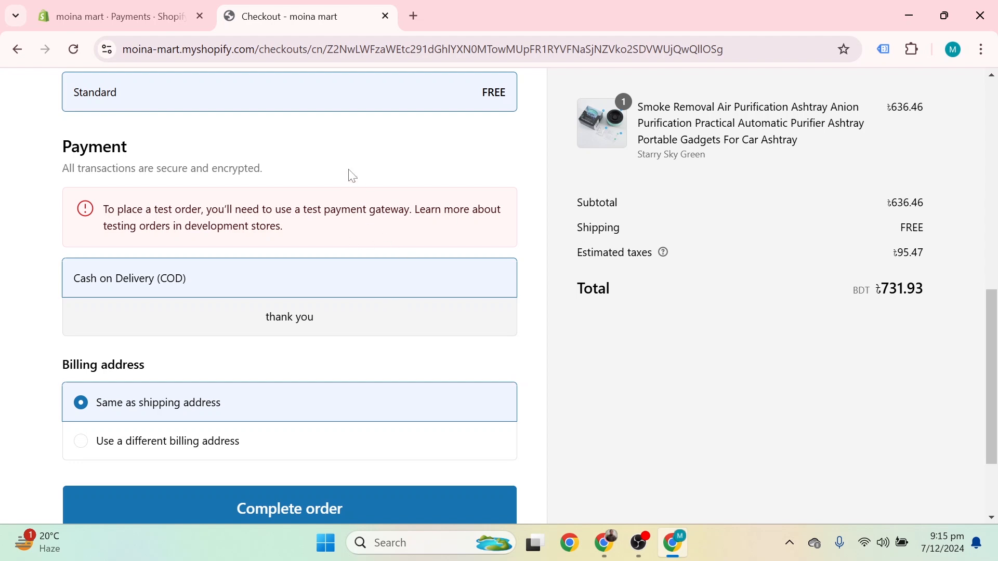
click(118, 15)
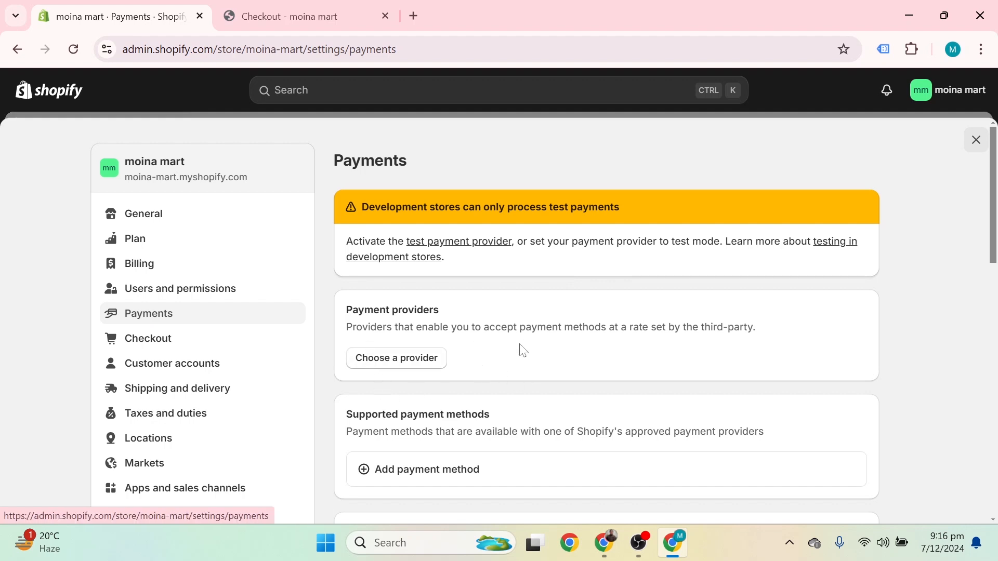
Step: Open 'Choose a provider' and browse the third-party providers list headed by the Bogus Gateway
click(422, 358)
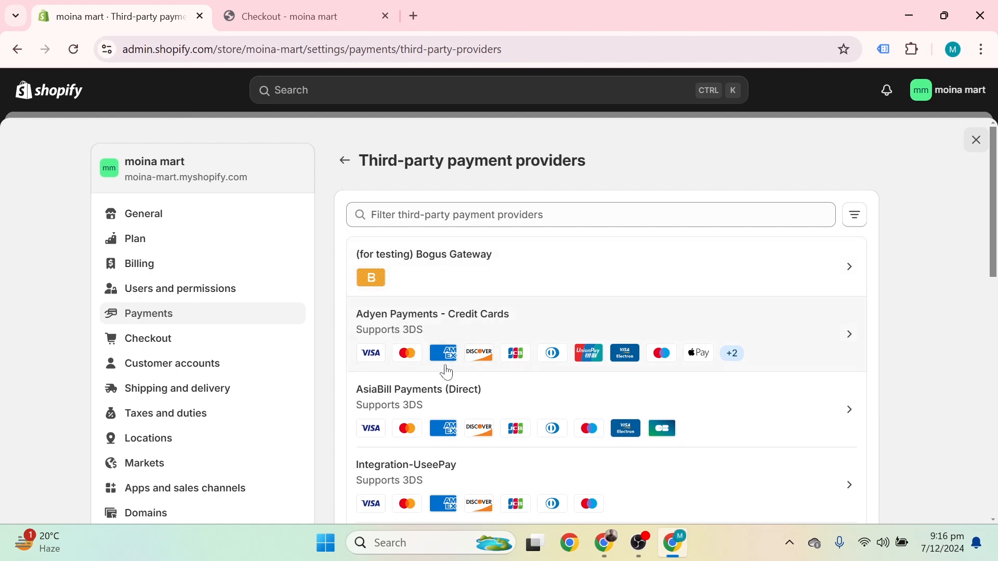
scroll(634, 381, down, 8)
scroll(632, 379, down, 3)
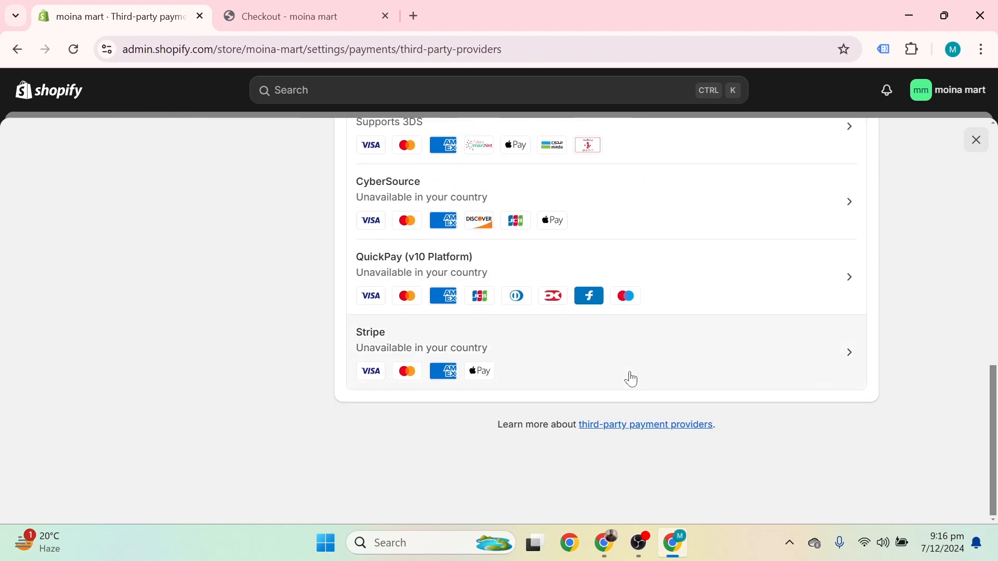
scroll(630, 380, up, 11)
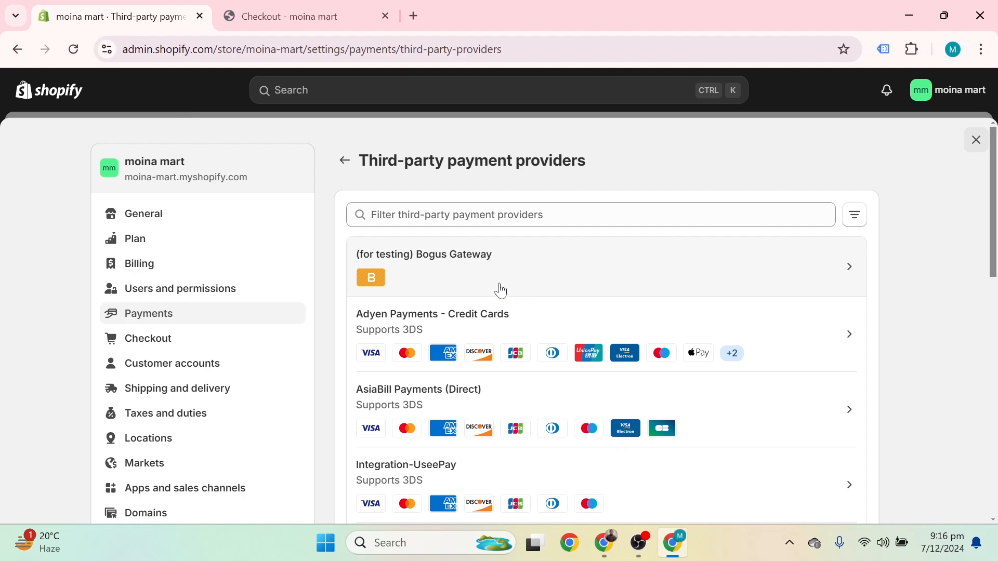
Step: Activate the (for testing) Bogus Gateway and confirm its Active badge with test codes 1, 2, 3
click(517, 283)
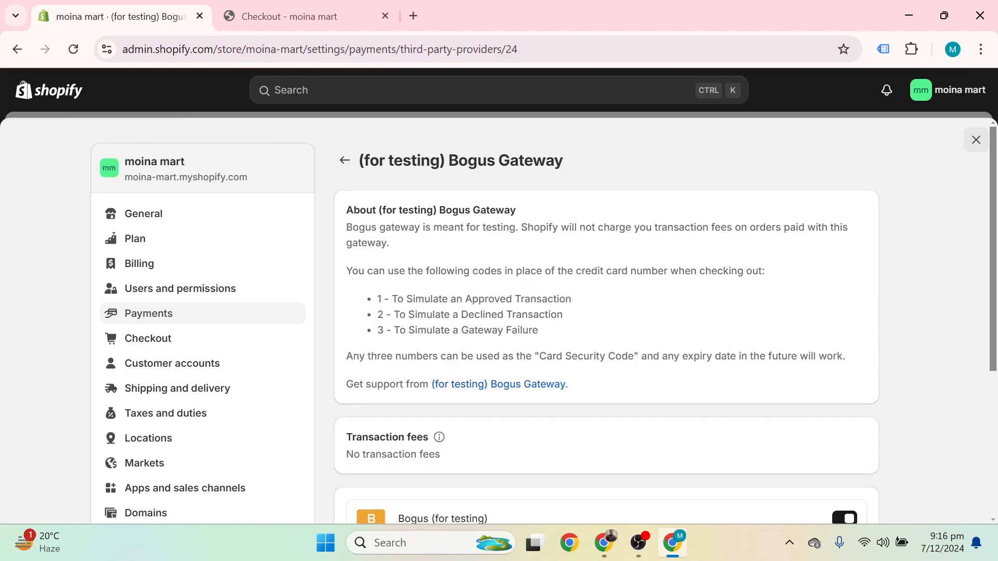
scroll(526, 288, down, 5)
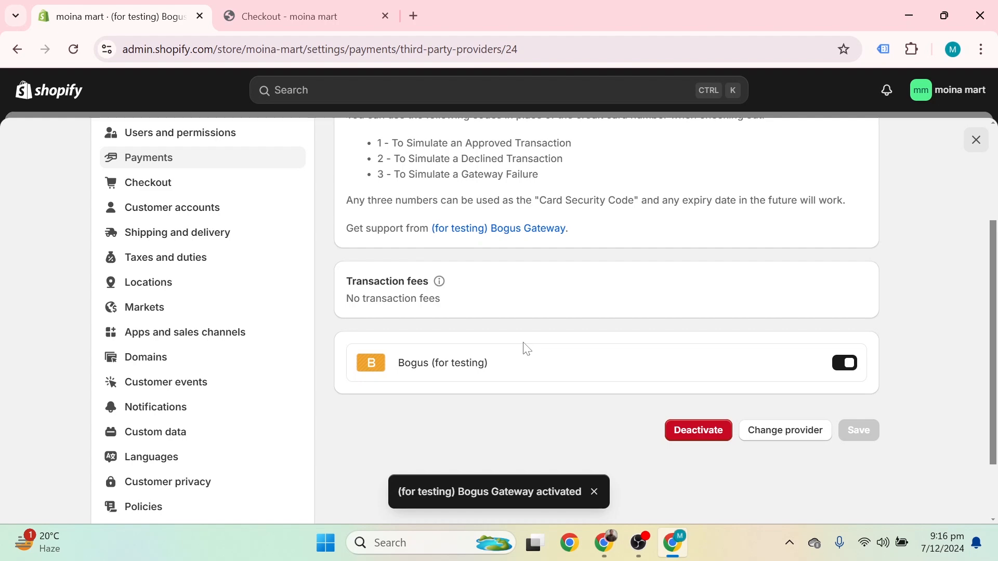
scroll(526, 349, up, 3)
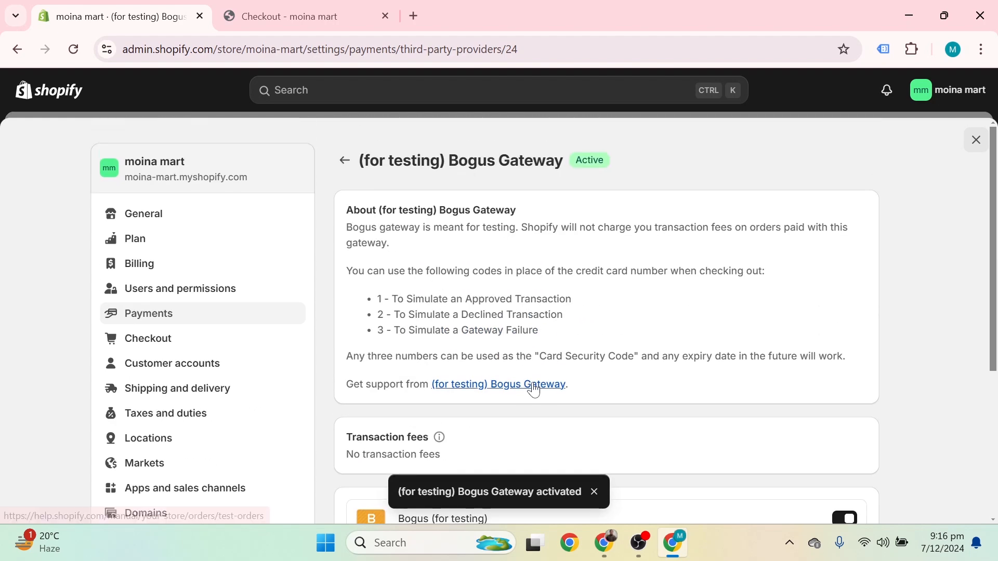
Step: Open the Bogus Gateway's test-orders help link in a new tab and view it
right_click(529, 389)
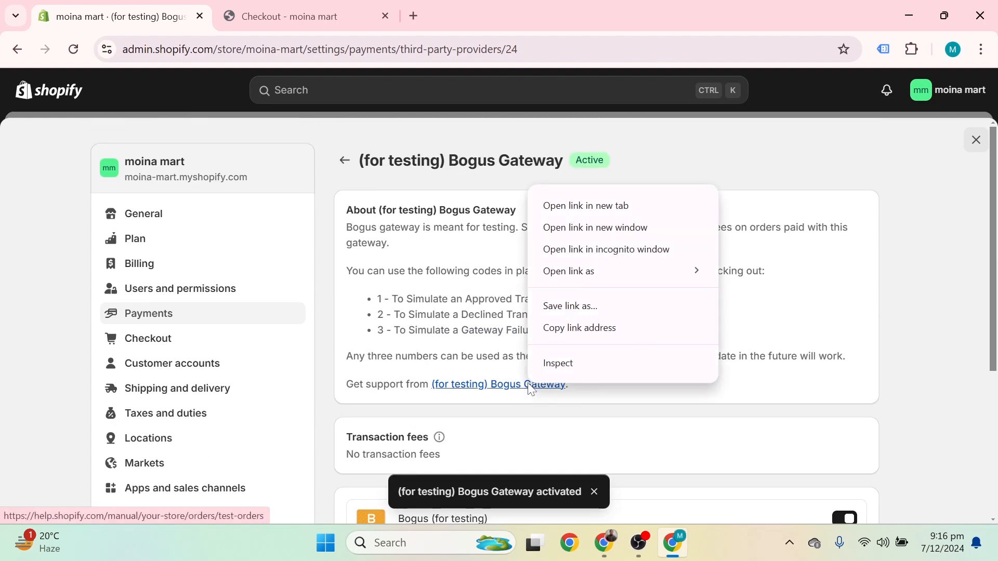
click(581, 206)
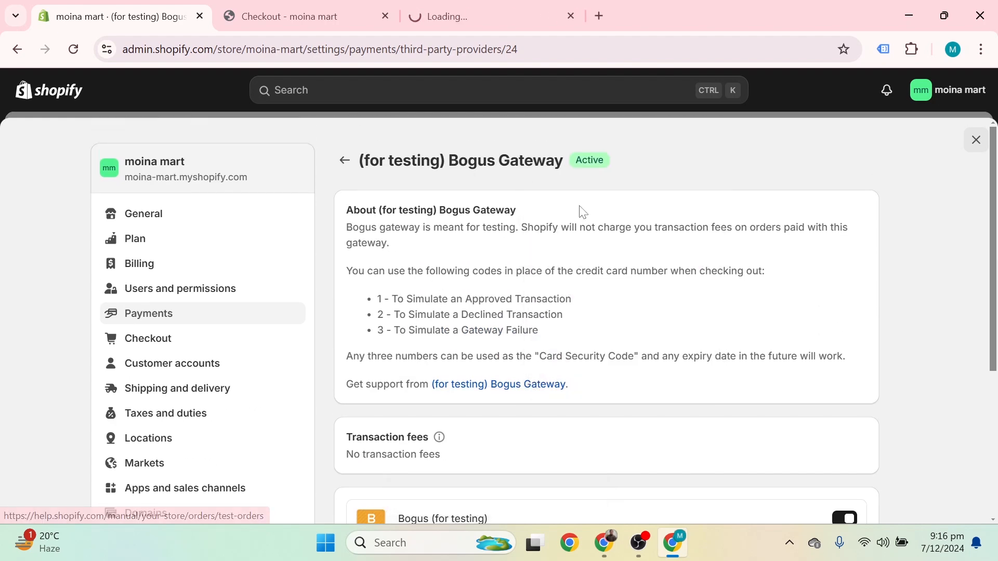
click(486, 9)
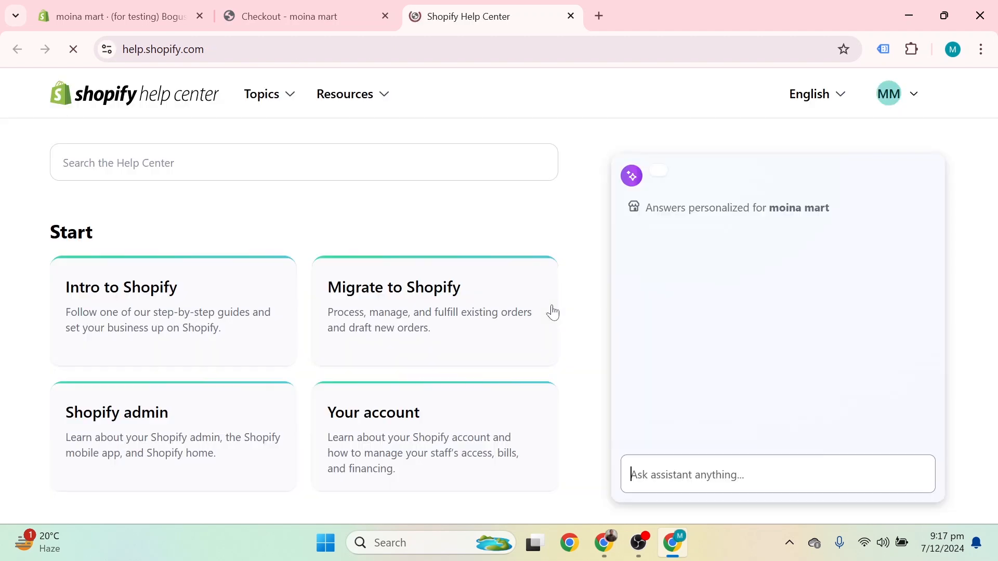
Step: Browse the Help Center topic cards (Start, Sell, Manage, Market) and return to the top
scroll(369, 296, down, 4)
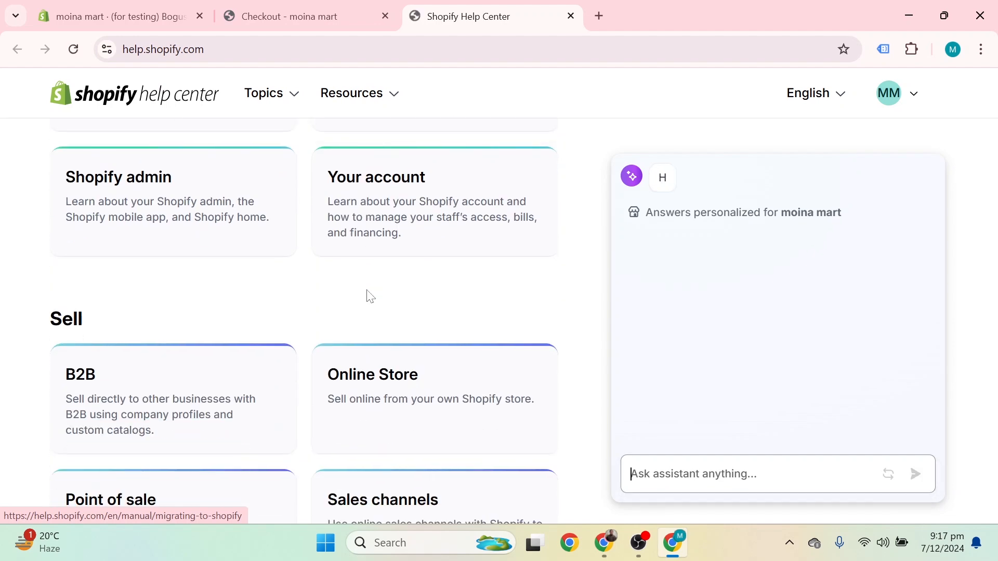
scroll(369, 296, down, 10)
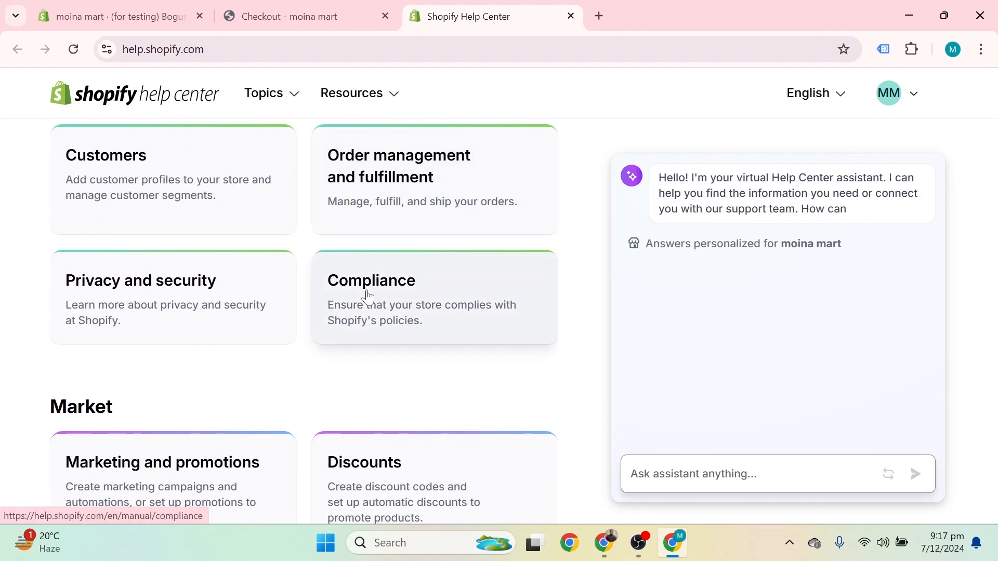
scroll(369, 296, up, 3)
scroll(364, 322, down, 3)
scroll(380, 320, down, 5)
scroll(380, 322, up, 4)
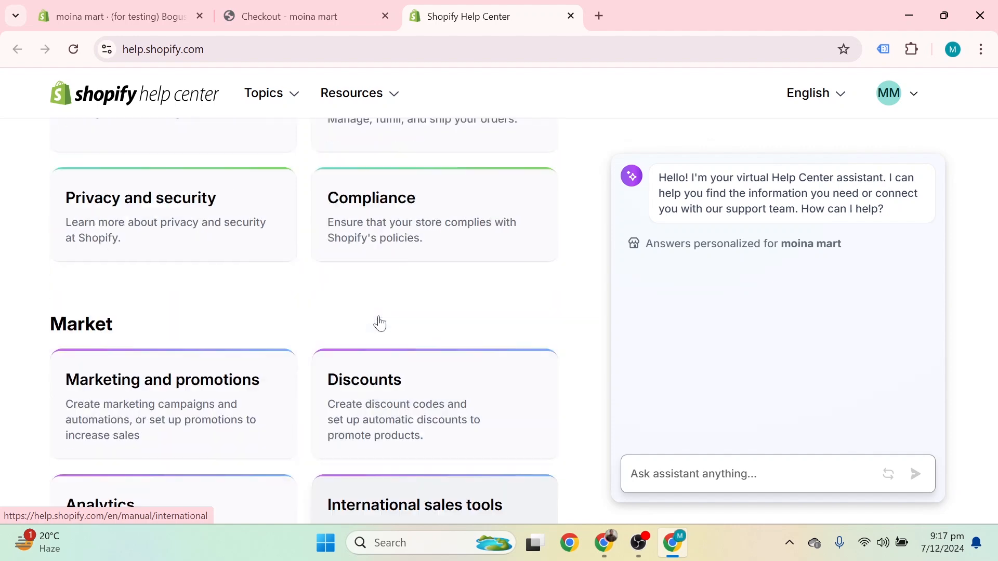
scroll(379, 322, up, 15)
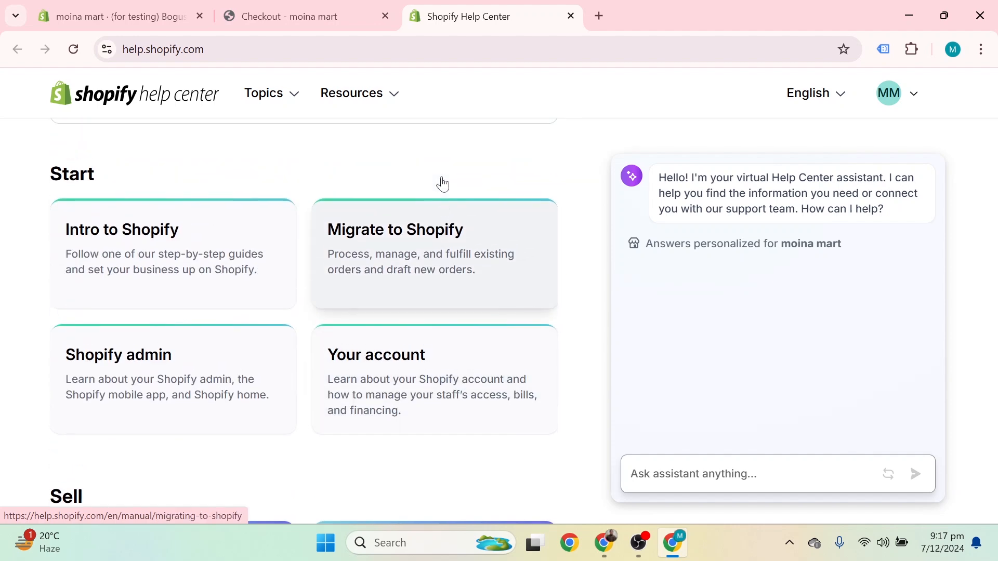
scroll(443, 184, up, 1)
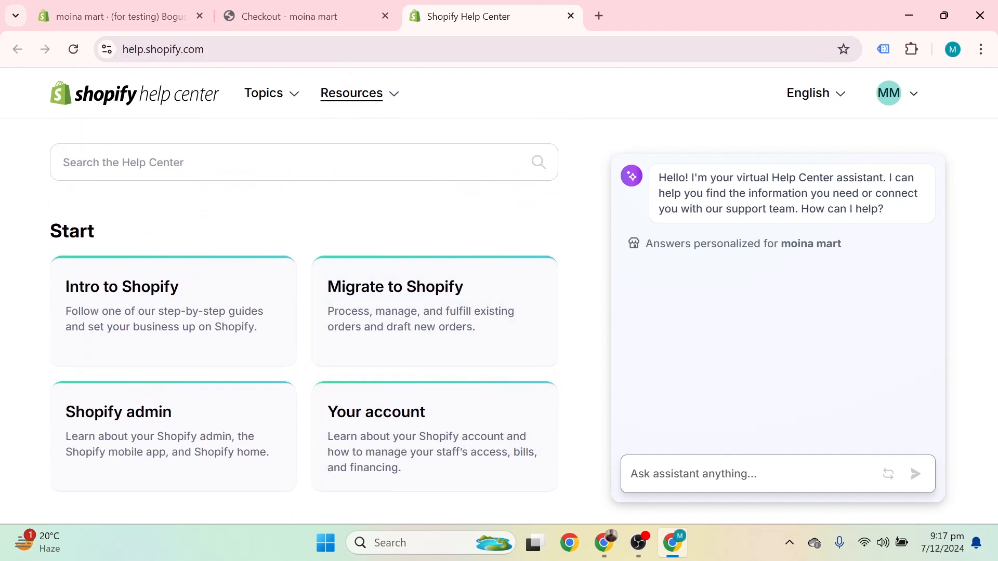
Step: Reload the checkout and select Credit card (Bogus) instead of Cash on Delivery
click(314, 18)
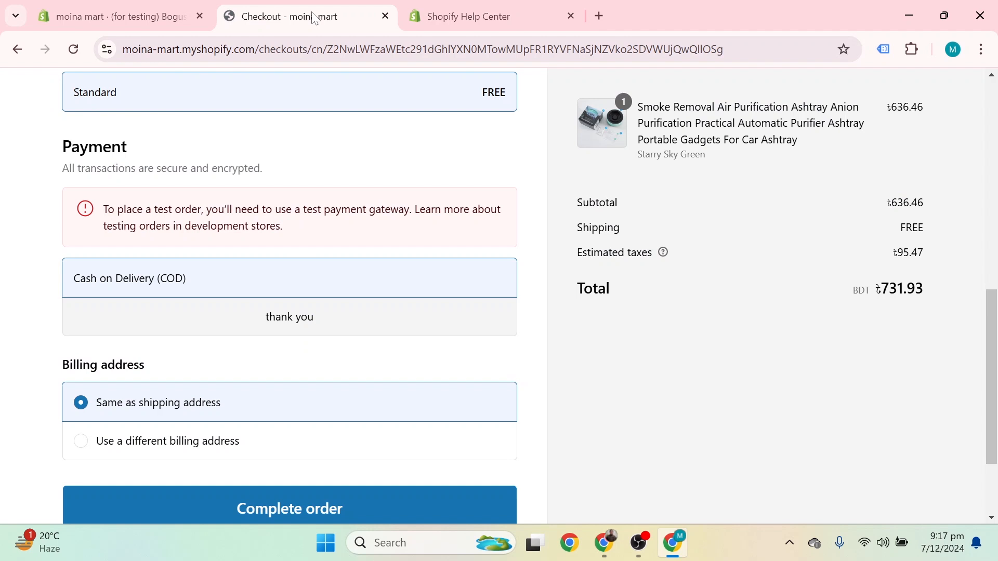
click(74, 49)
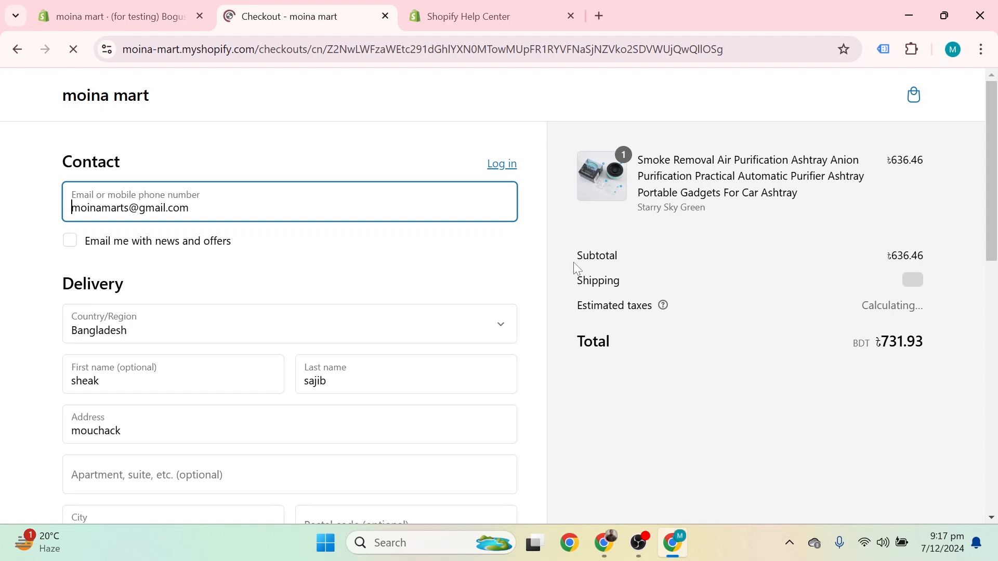
scroll(293, 240, down, 5)
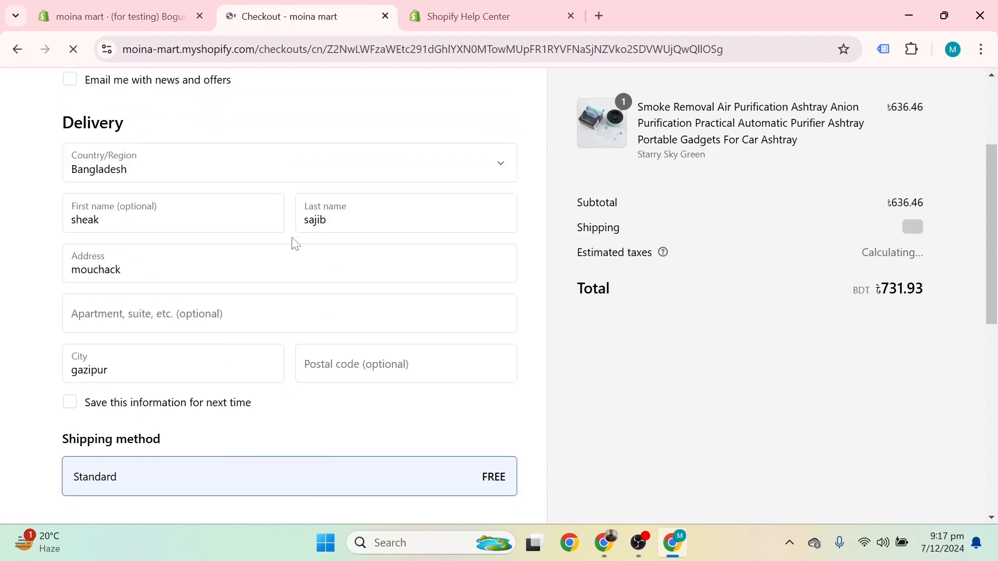
scroll(292, 245, down, 3)
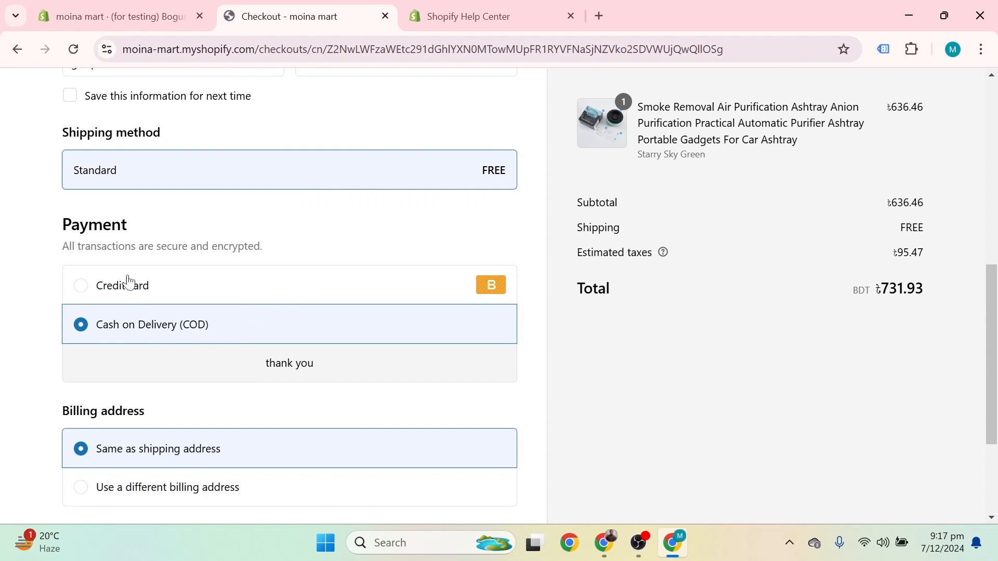
click(186, 285)
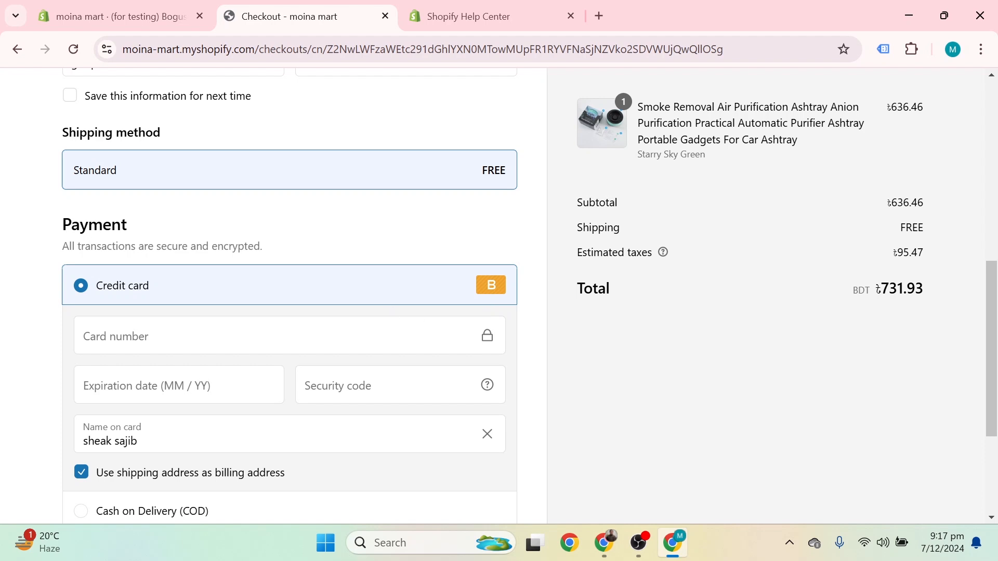
Step: Enter test card number 1, expiry 10 / 25 and a three-digit security code, then check Name on card
click(281, 336)
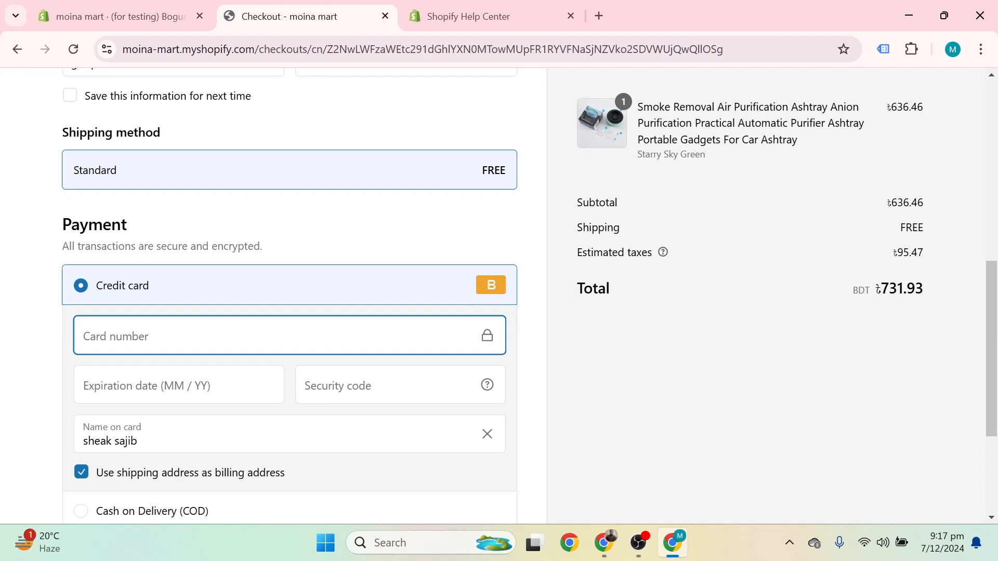
text(1)
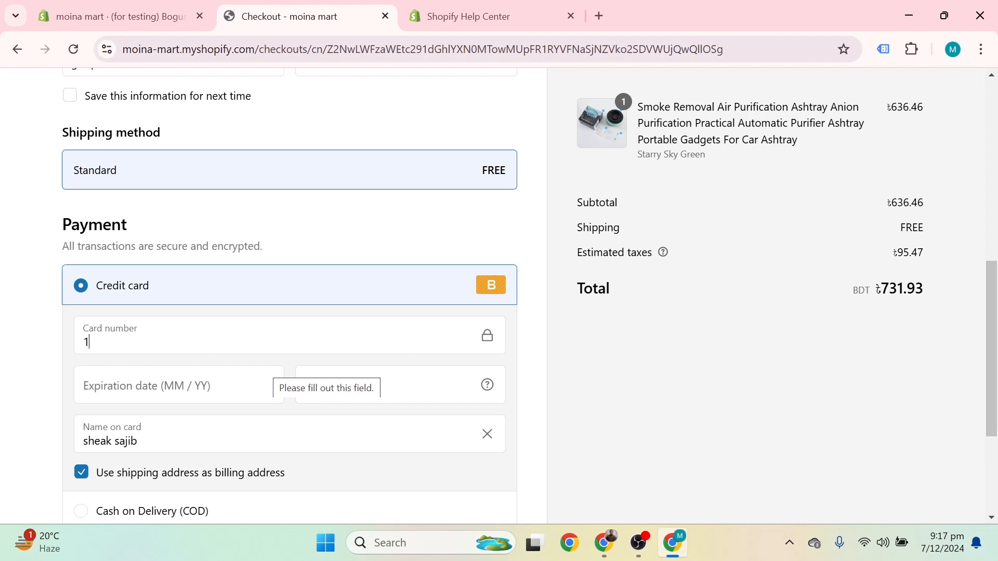
click(250, 378)
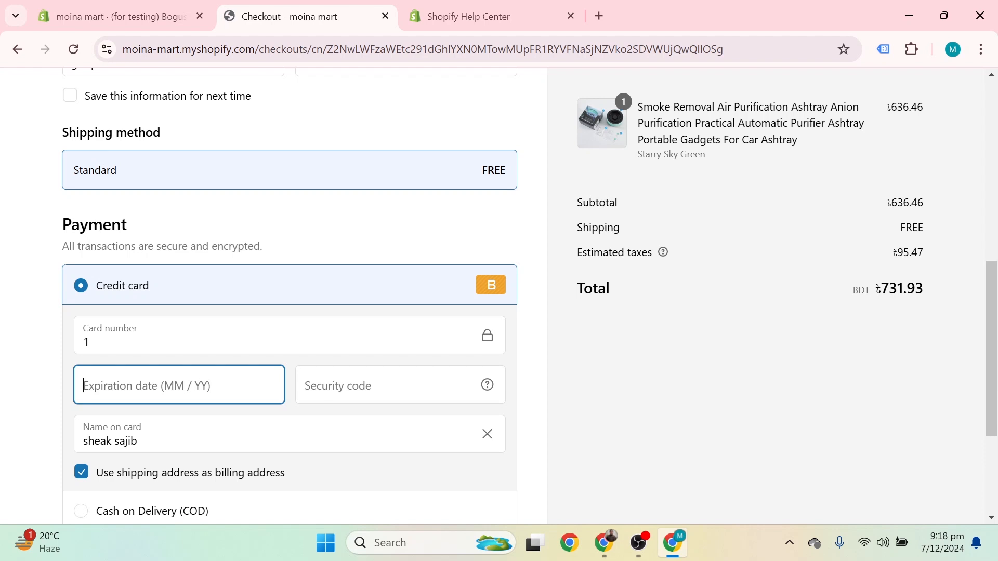
text(1)
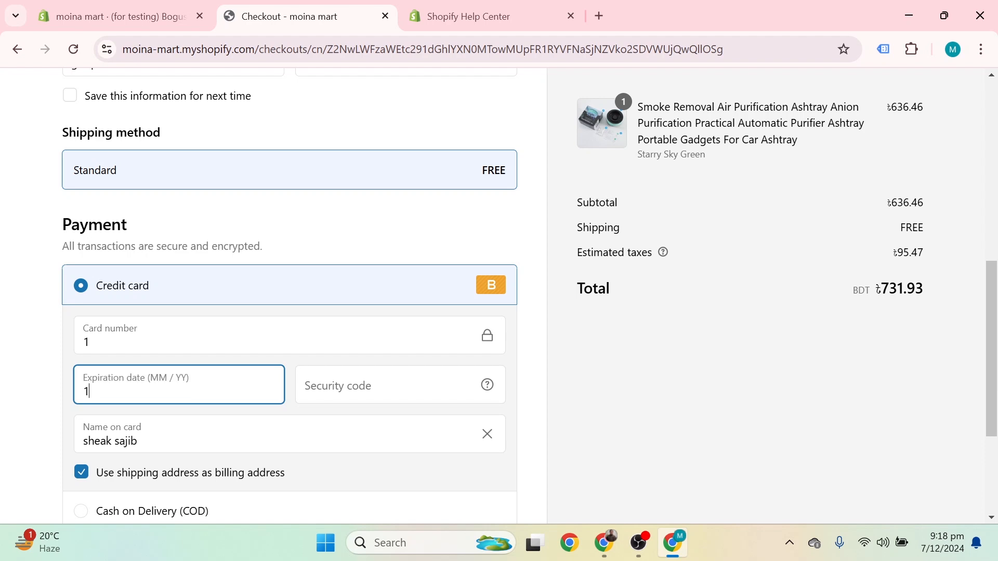
text(0 / 1)
text(2)
text(2)
text(5)
key(BackSpace)
key(BackSpace)
key(Tab)
text(111)
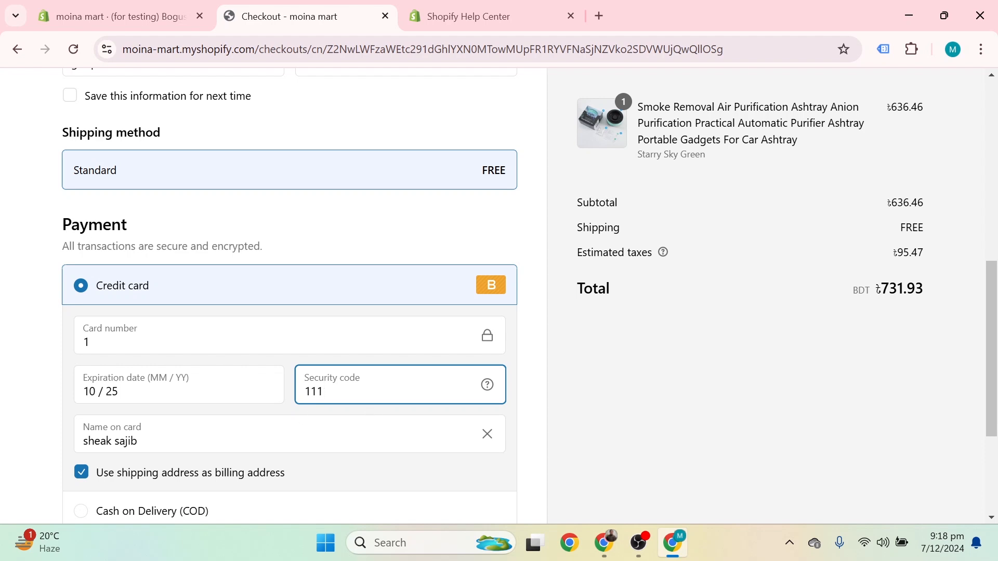
scroll(155, 410, down, 1)
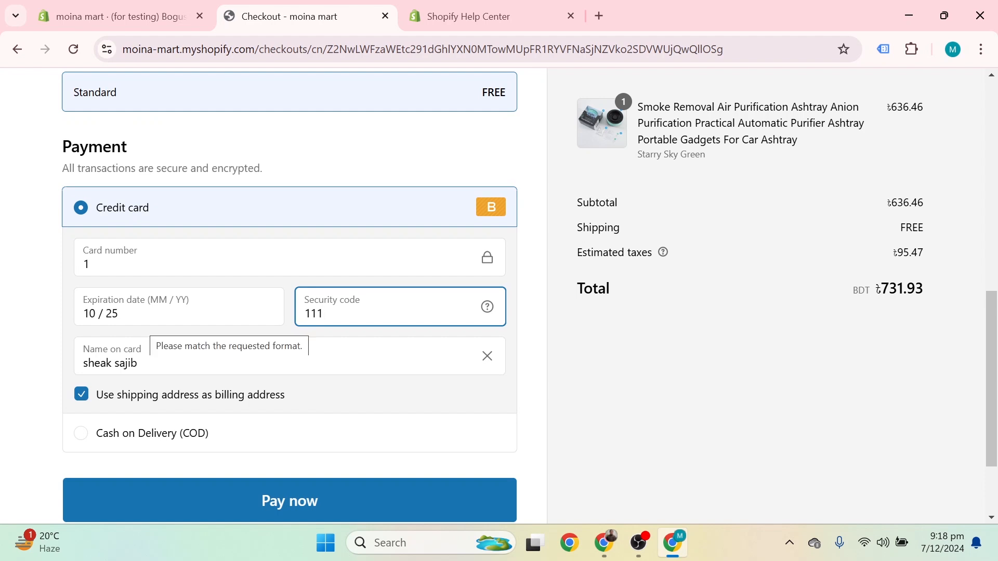
click(139, 363)
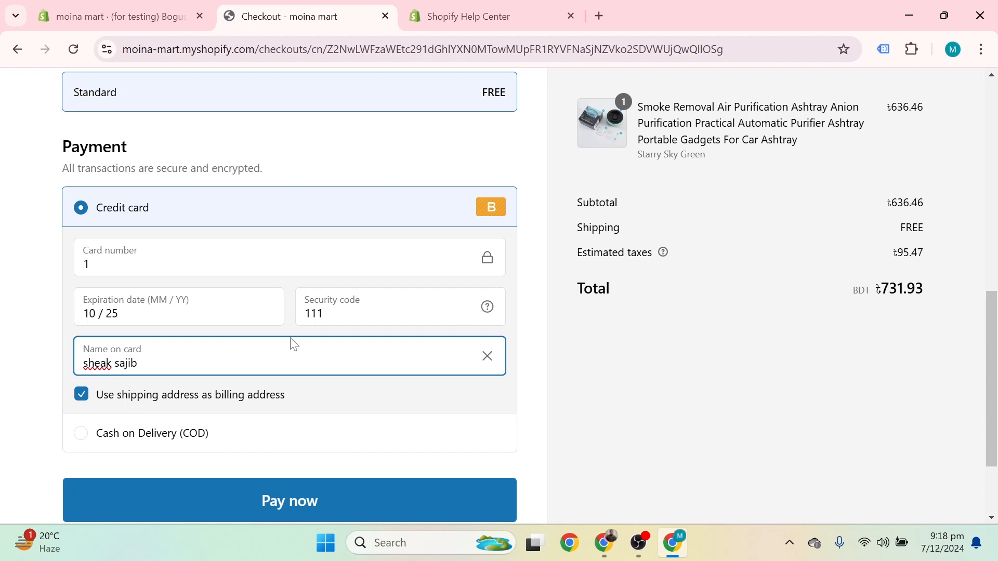
scroll(289, 341, down, 1)
Step: Pay for the test order with the Bogus card and review the thank-you page: ৳731.93, free Standard shipping
click(282, 427)
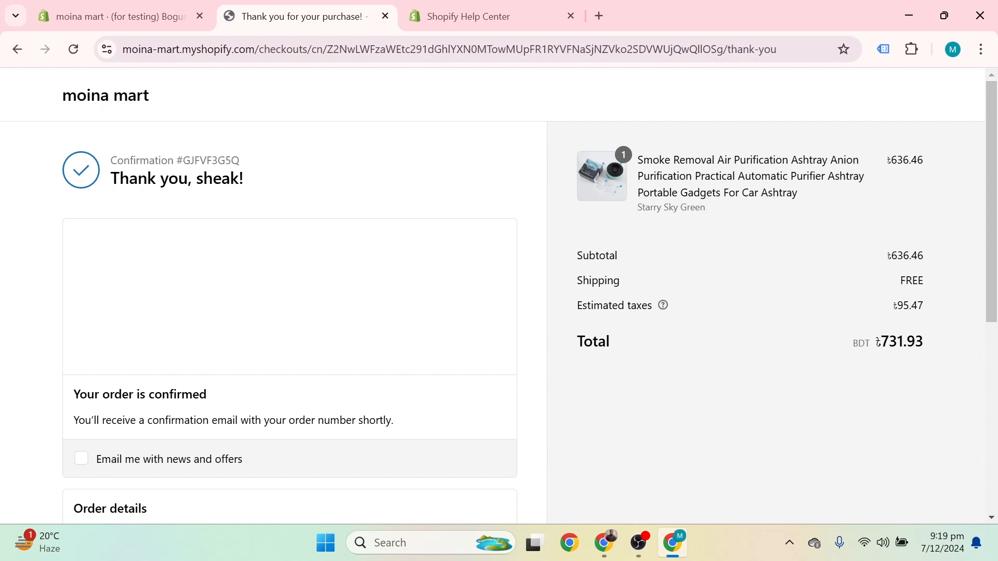
scroll(324, 270, down, 5)
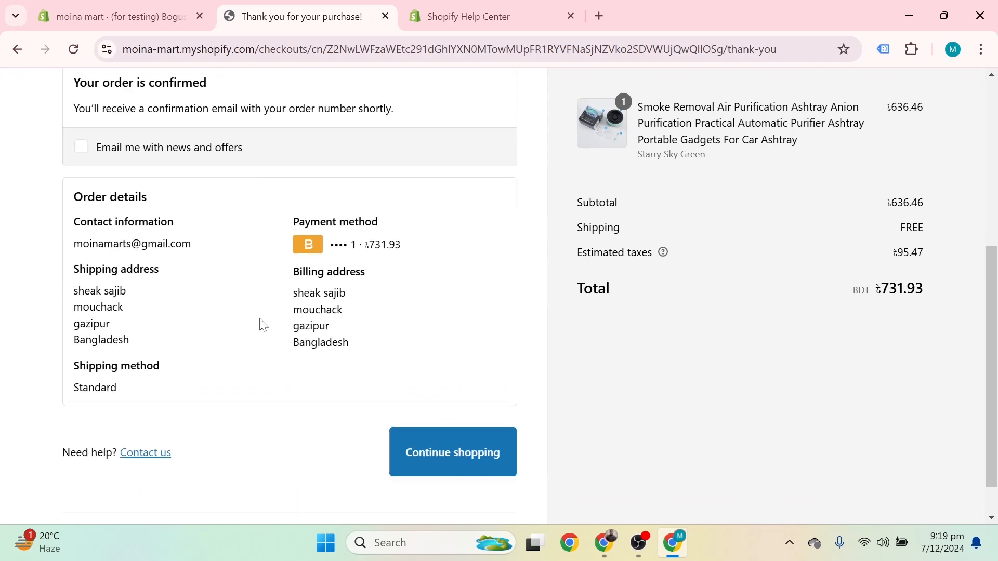
scroll(262, 325, down, 1)
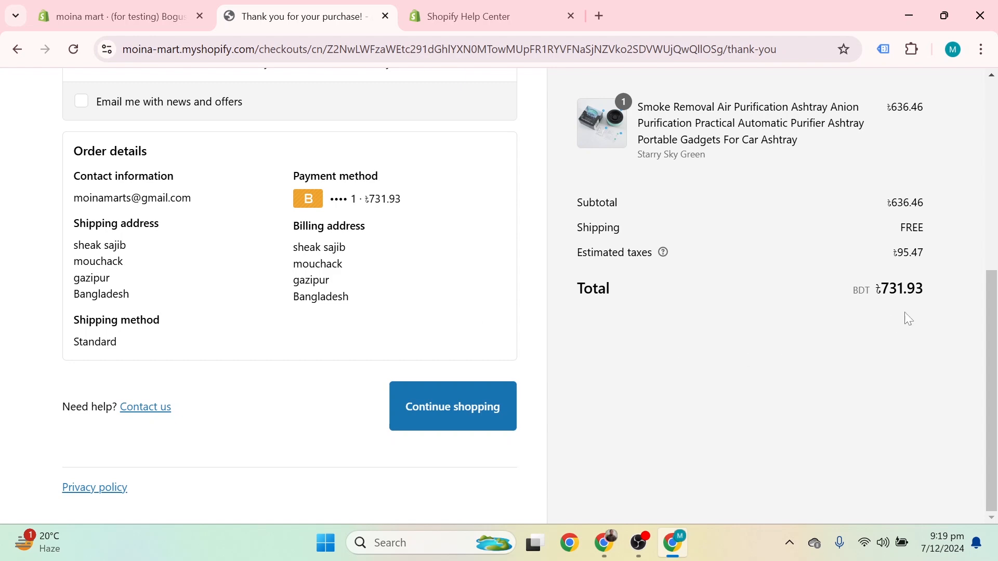
scroll(566, 316, up, 4)
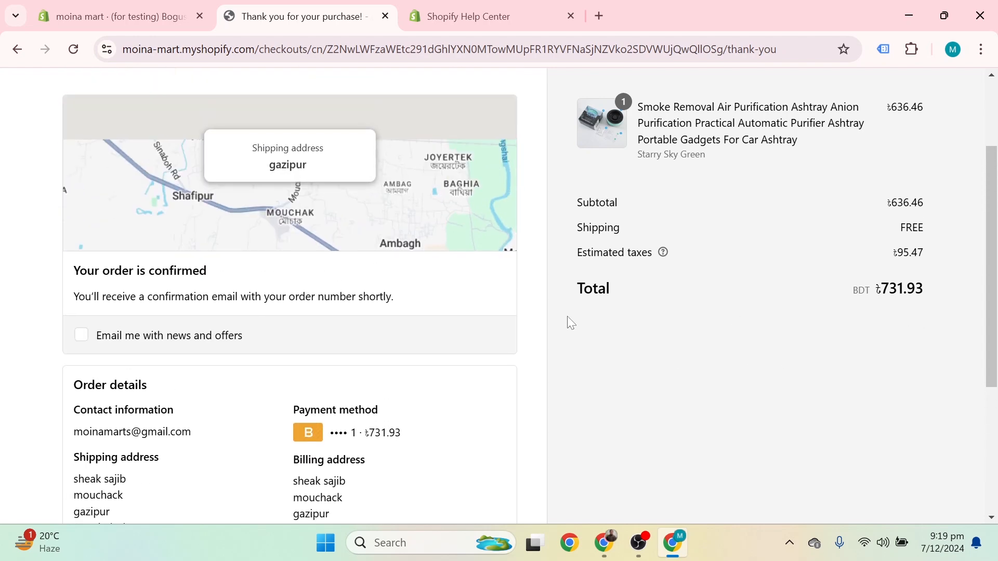
scroll(576, 317, down, 3)
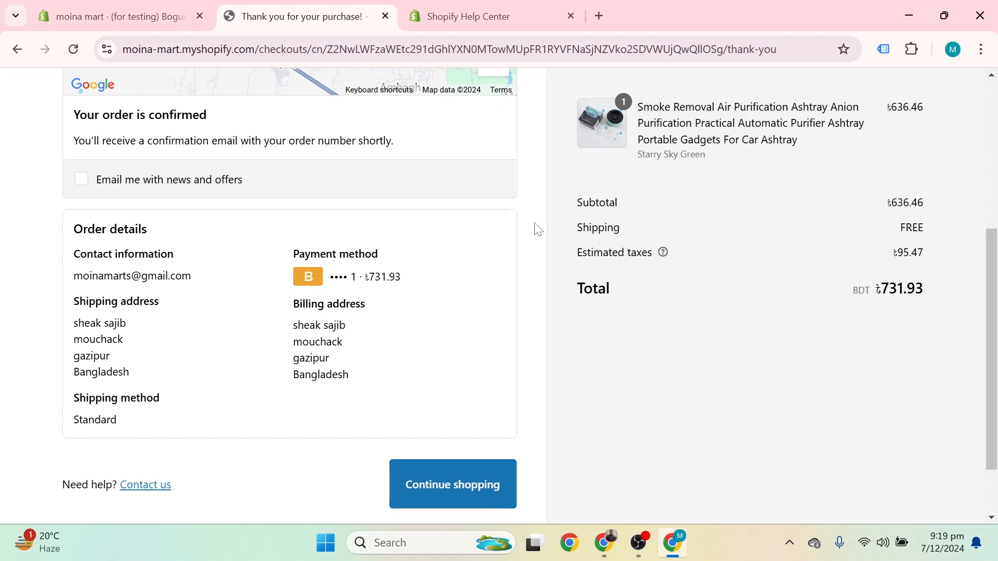
Step: Go back through Bogus Gateway, payment providers, Payments and General settings to the Online Store Themes page showing Dawn
click(94, 18)
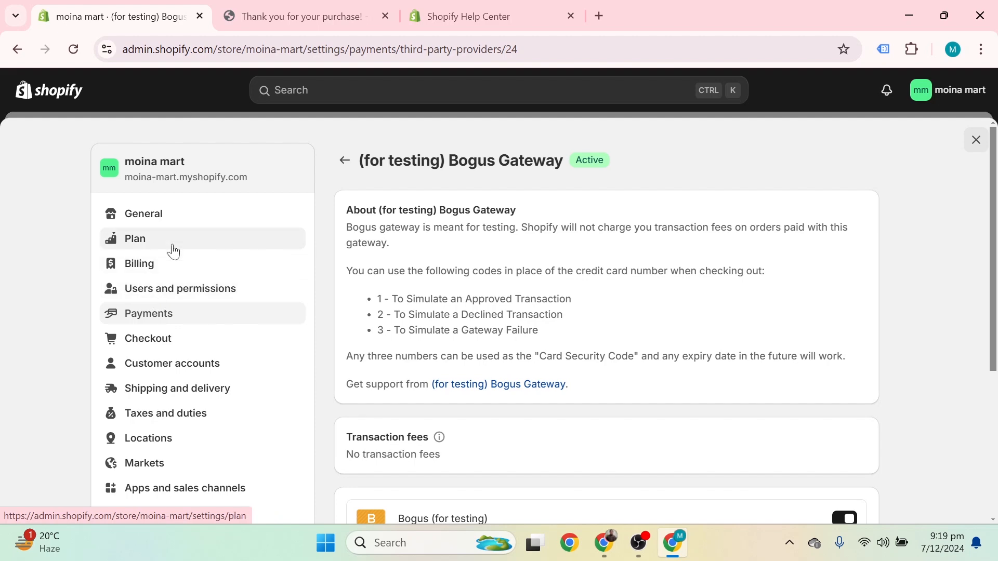
scroll(173, 256, down, 5)
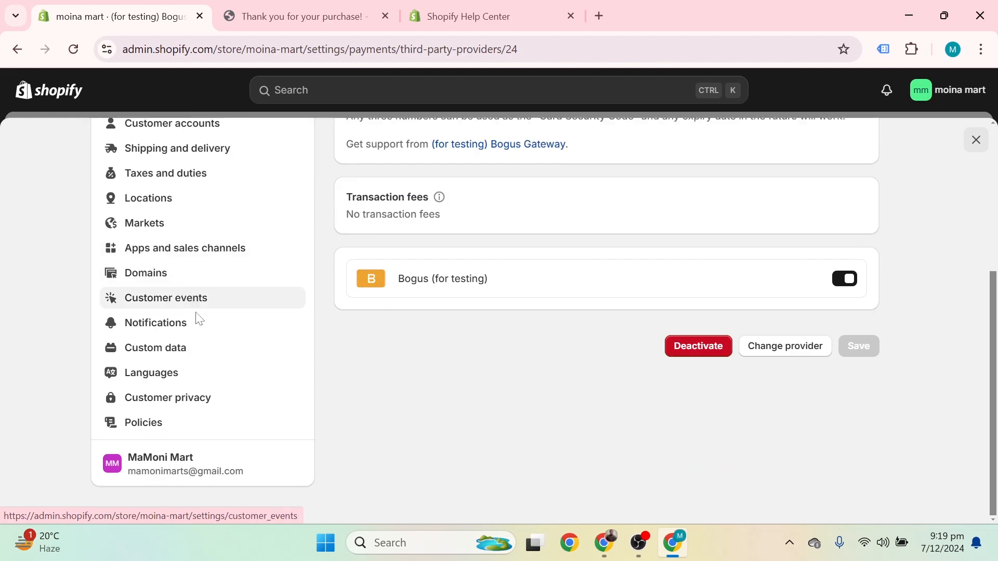
scroll(184, 403, up, 5)
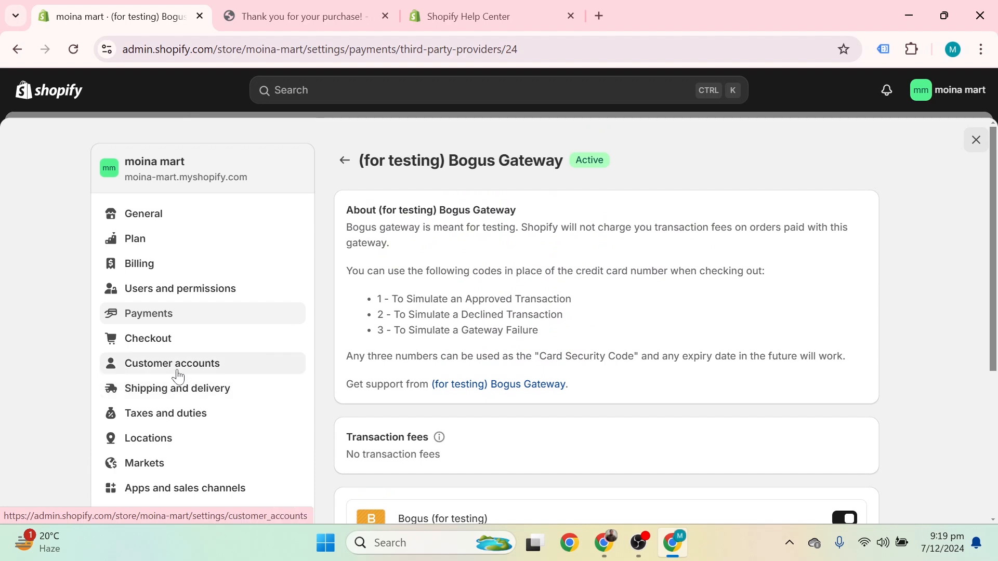
click(17, 50)
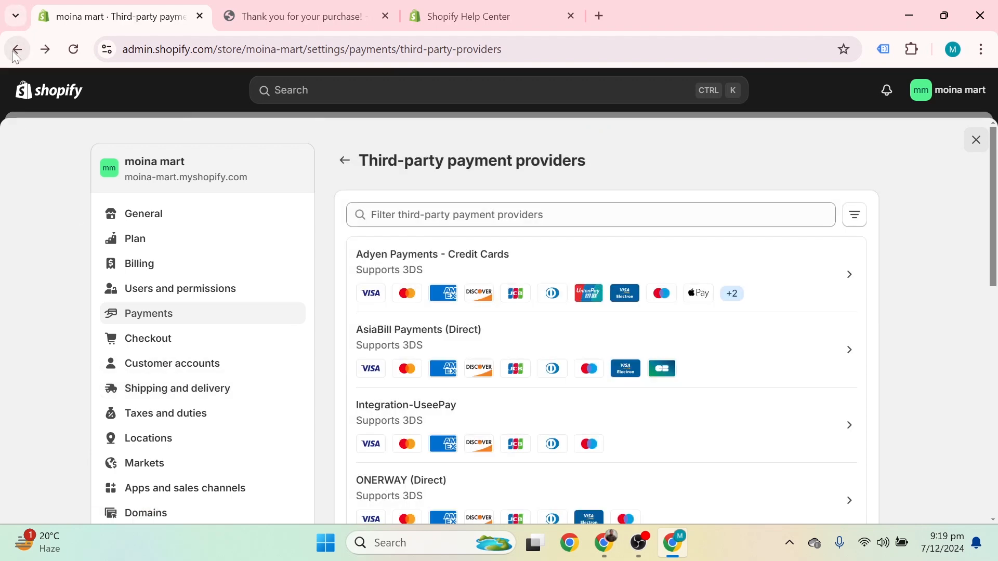
click(17, 50)
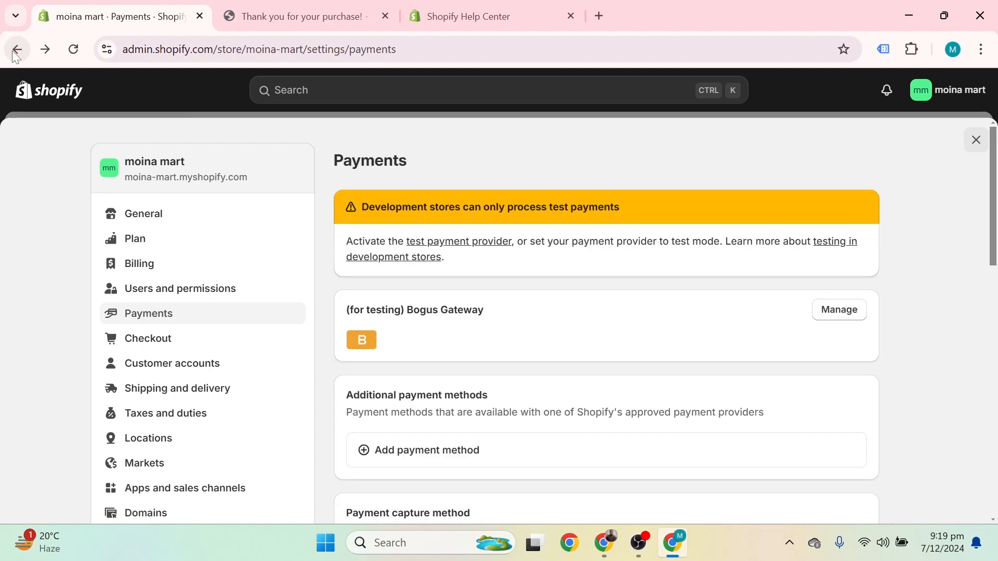
click(16, 51)
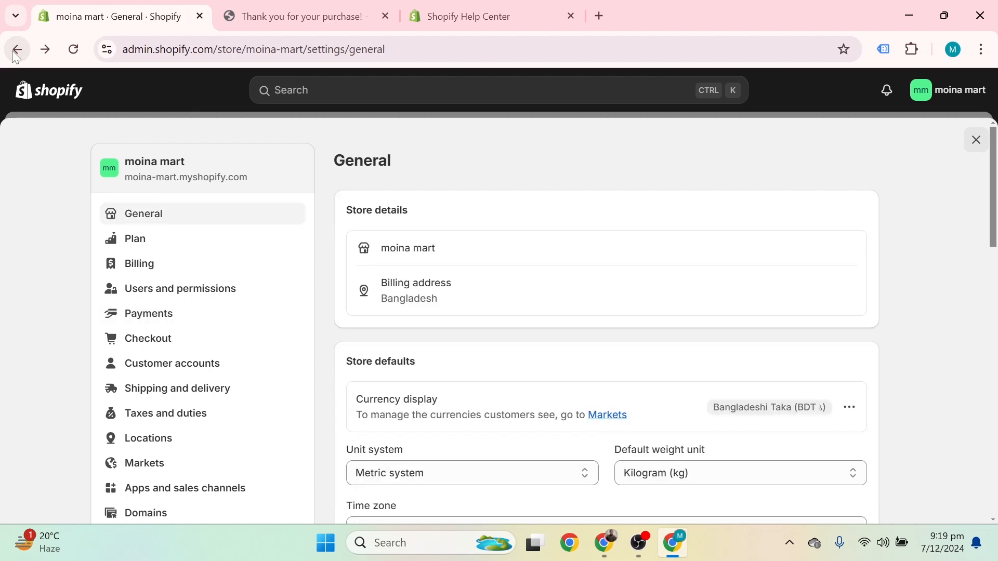
scroll(137, 177, down, 9)
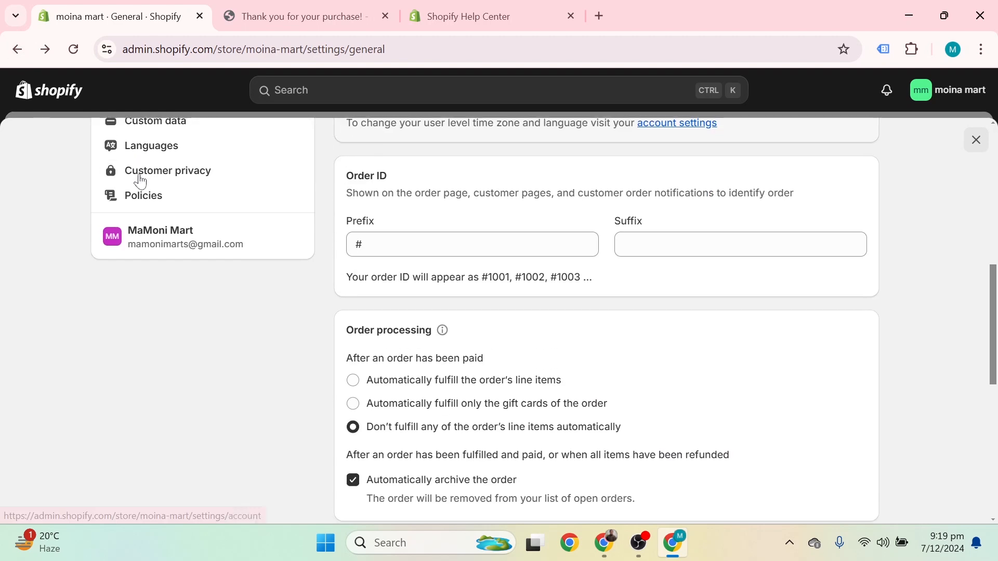
scroll(139, 182, up, 5)
click(17, 50)
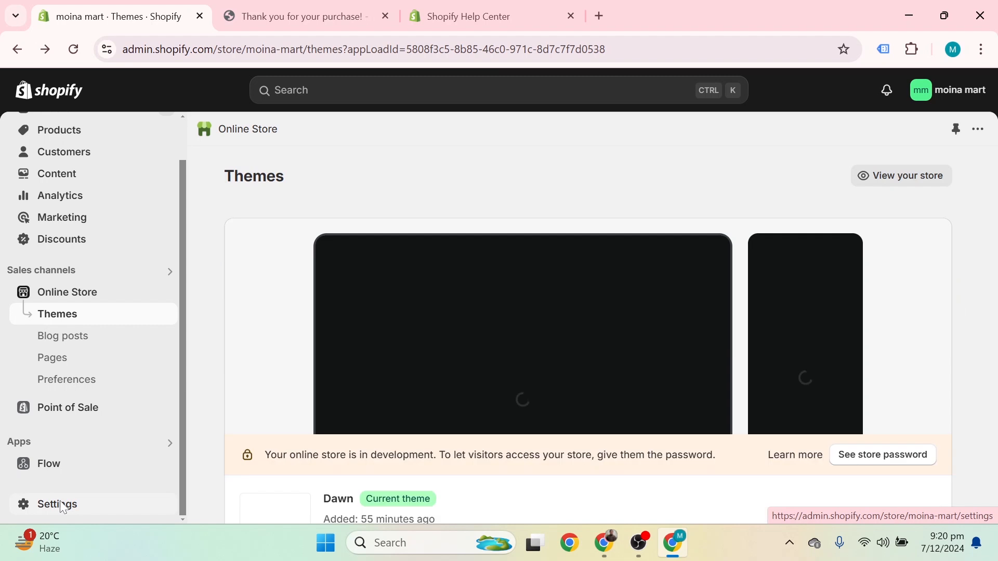
Step: Open Settings > General and view Store defaults showing Bangladeshi Taka (BDT), metric units and kilograms
click(60, 508)
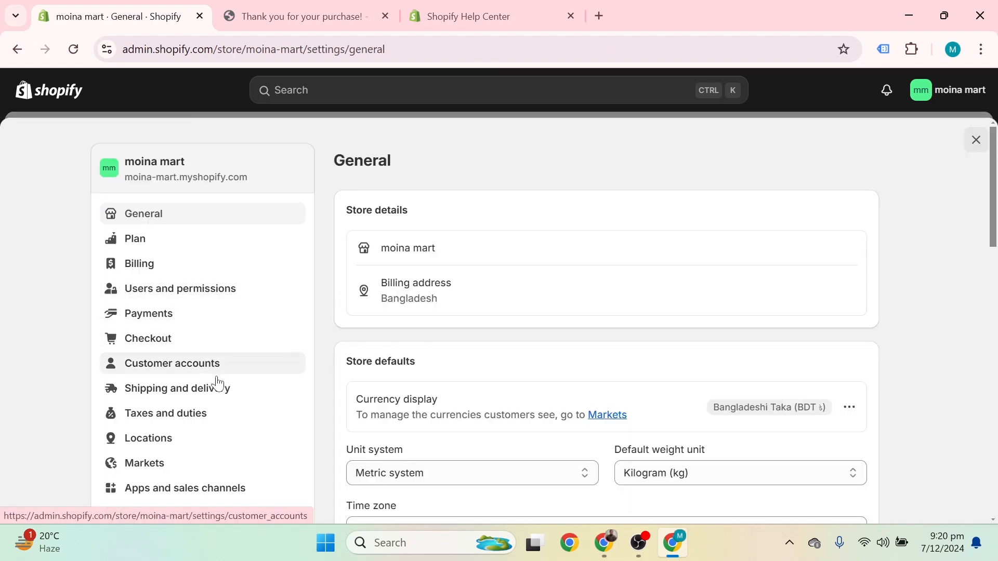
scroll(215, 364, down, 3)
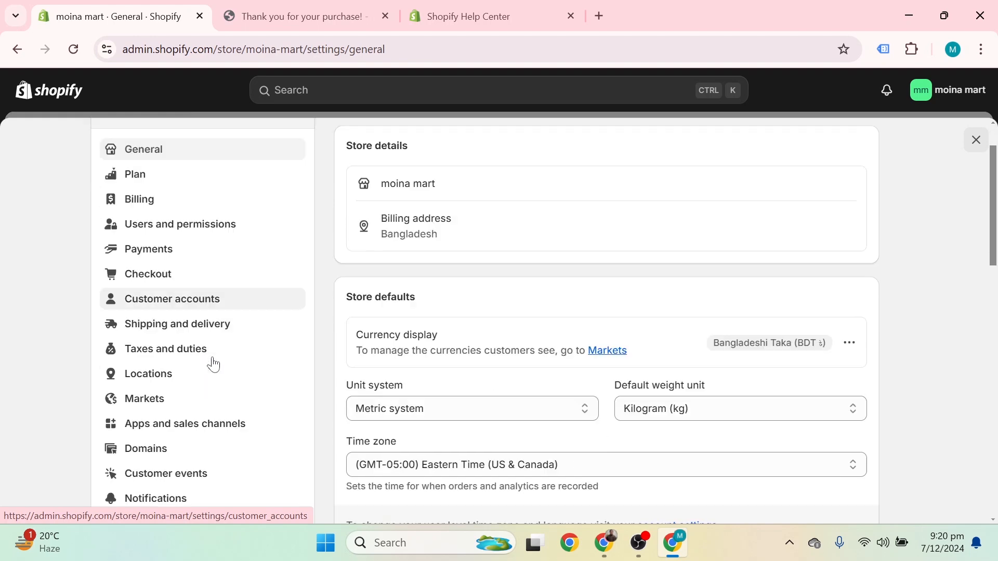
scroll(213, 364, up, 3)
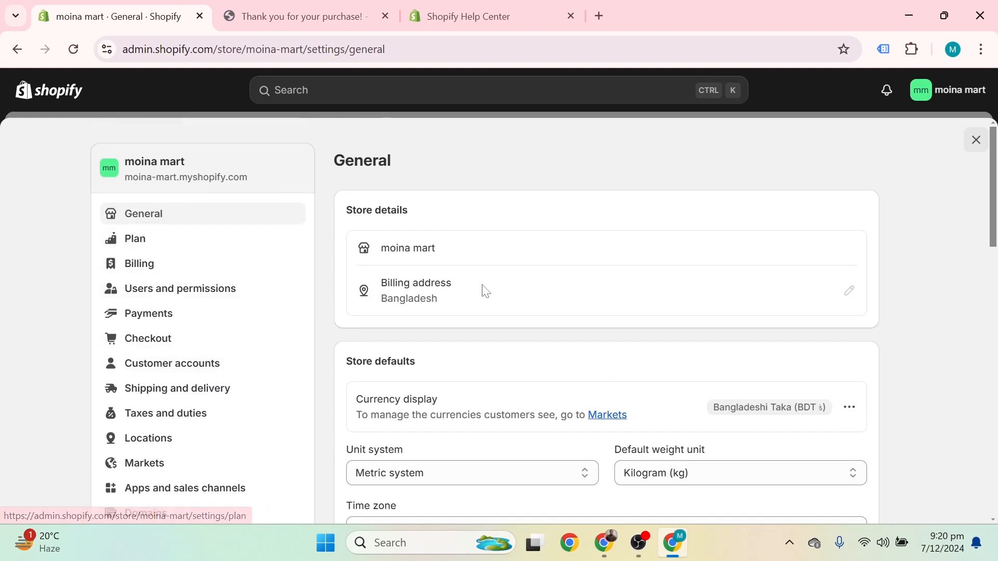
scroll(524, 283, down, 1)
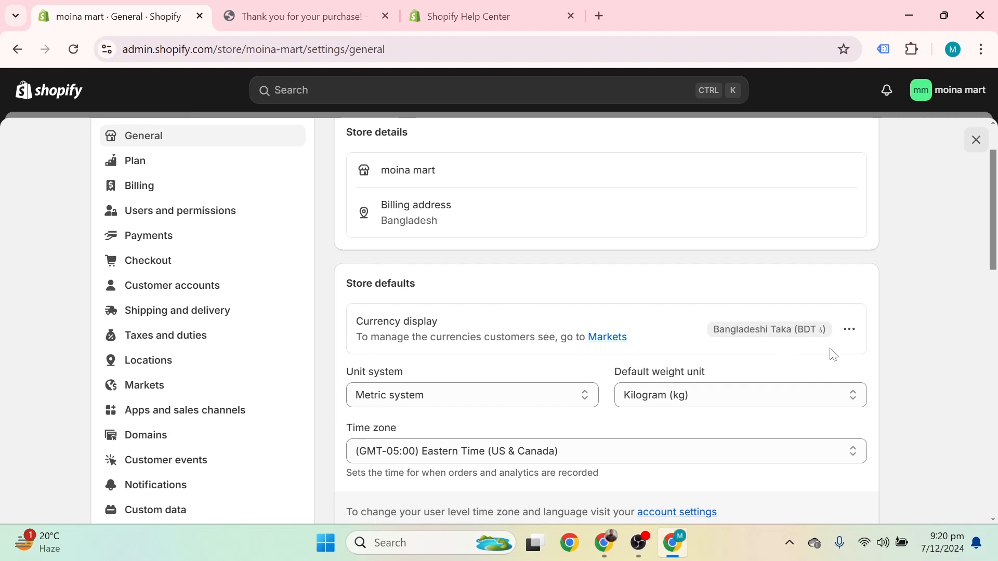
Step: Change the store currency from Bangladeshi Taka to Comorian Franc (KMF CF) and save
click(850, 333)
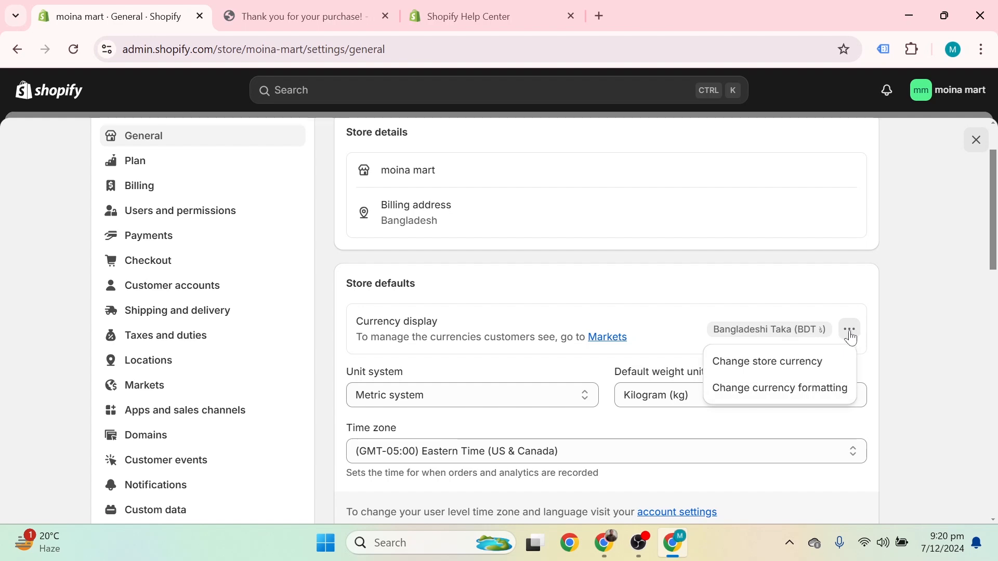
click(791, 362)
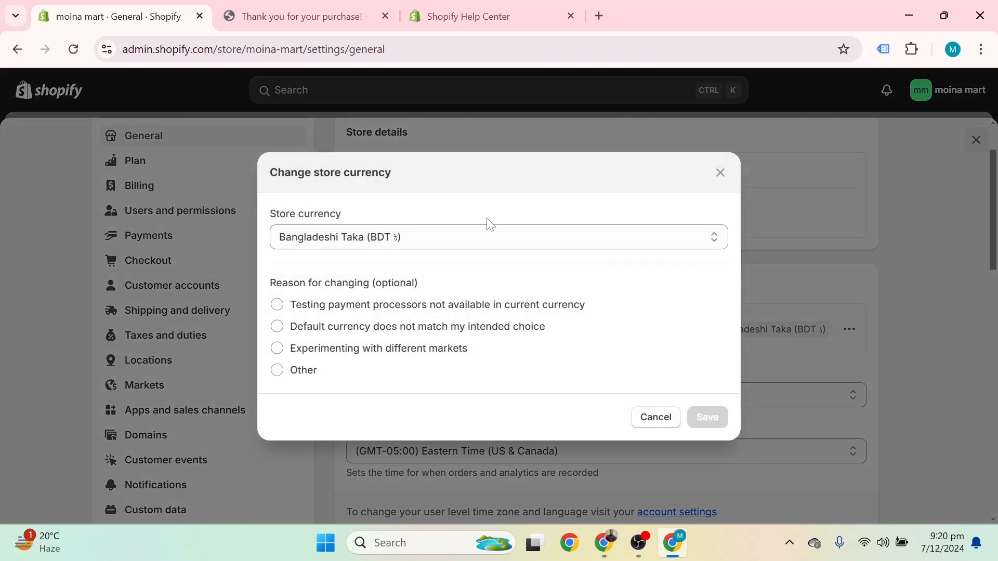
click(497, 241)
scroll(430, 307, down, 10)
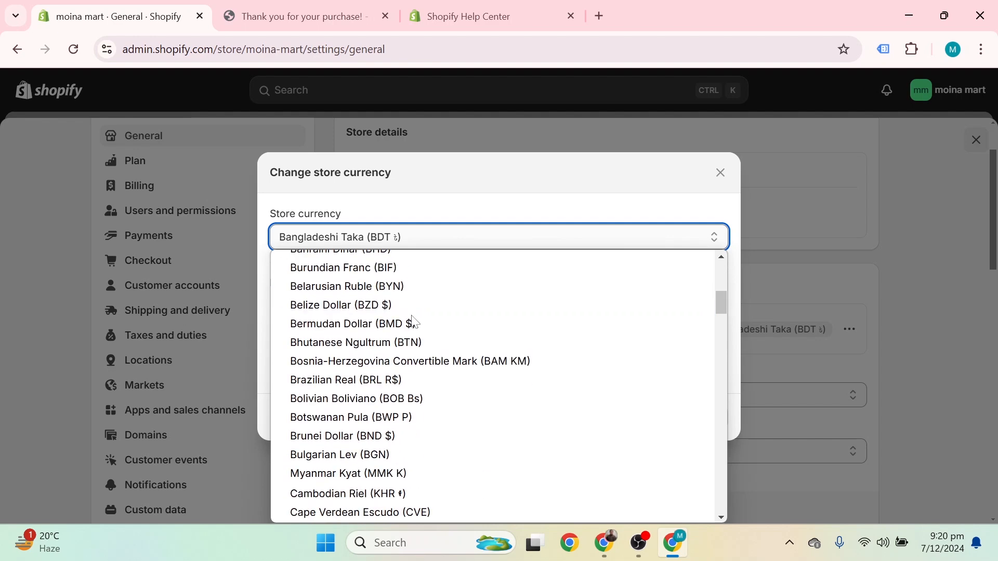
click(393, 311)
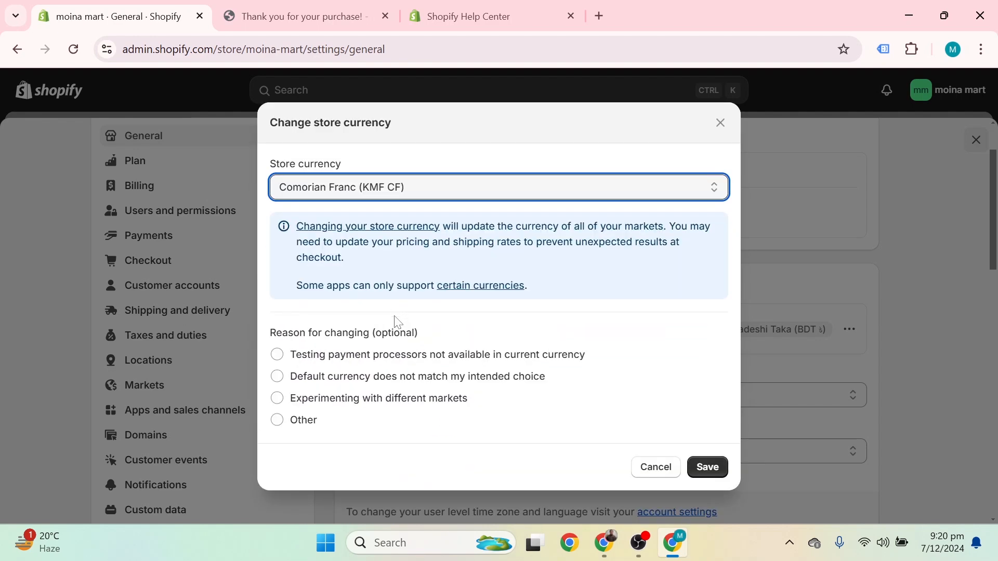
click(705, 466)
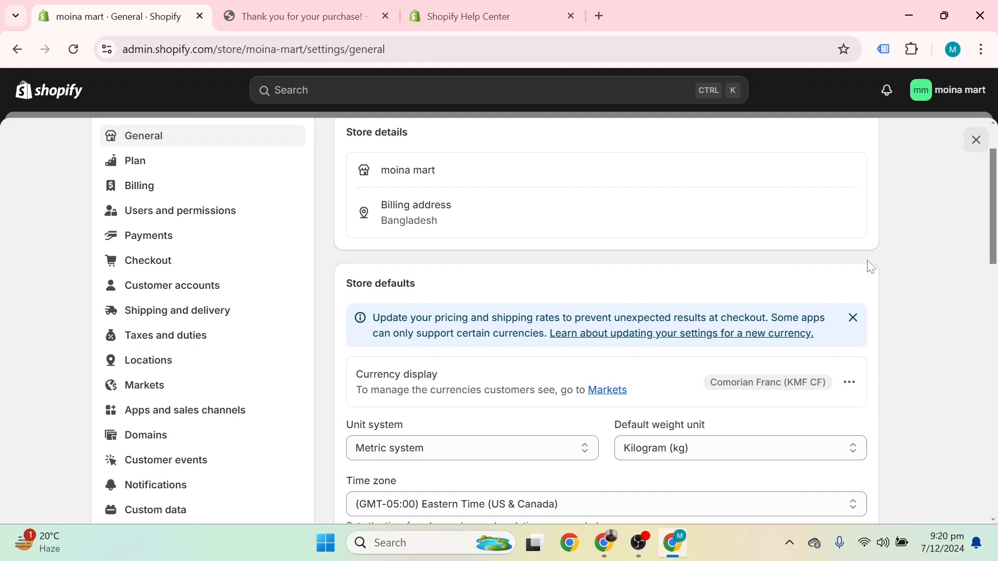
Step: Refresh the Help Center and purchase-confirmation tabs to display Order #1001, Confirmed at ৳731.93
click(457, 13)
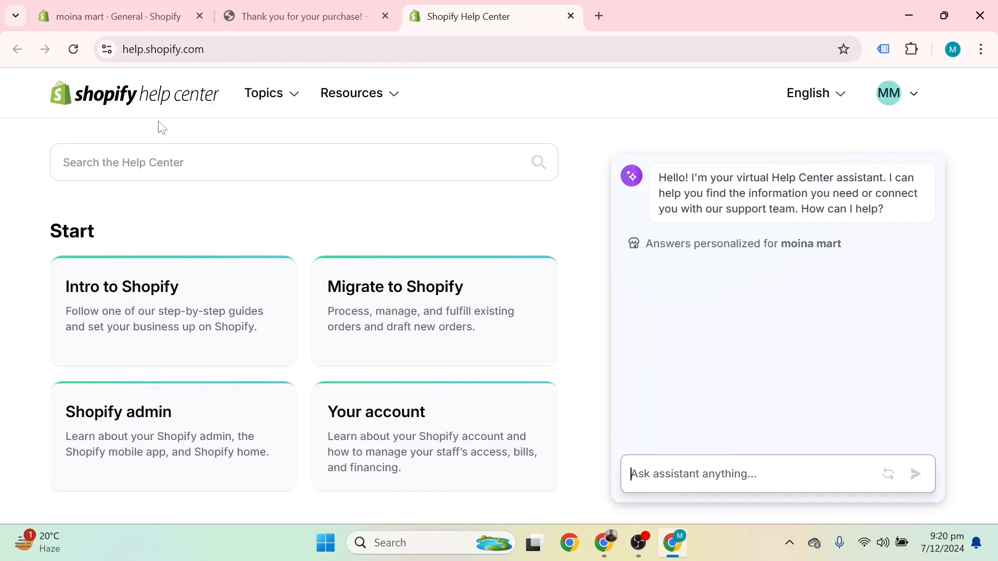
click(73, 49)
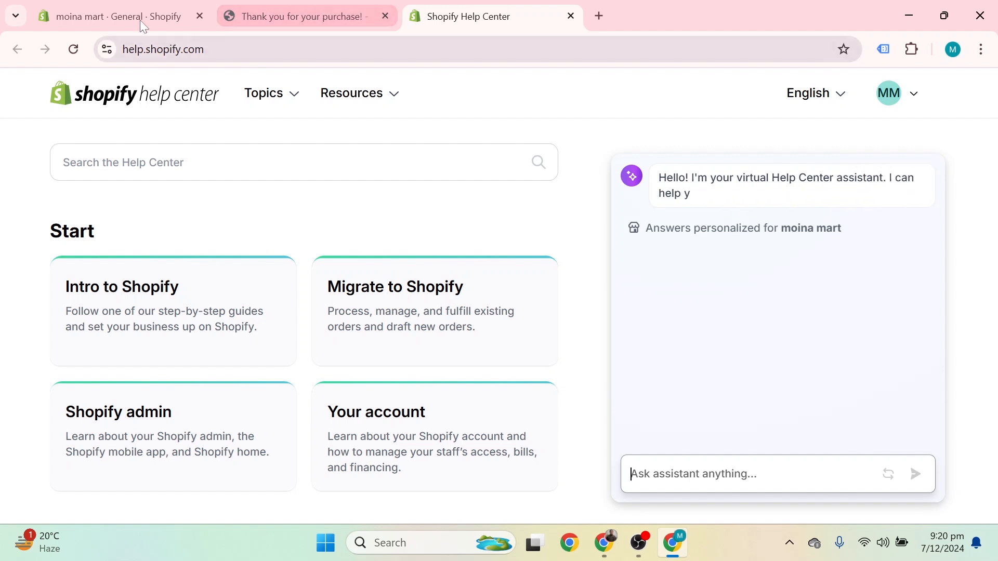
click(275, 16)
click(76, 49)
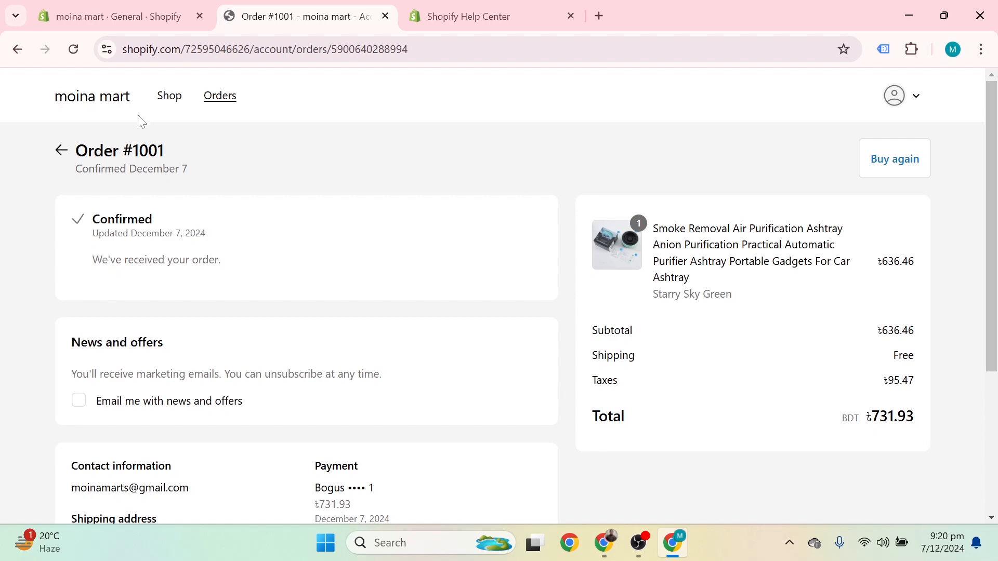
Step: View the moina mart storefront's featured product prices, then return to the admin General settings
click(79, 96)
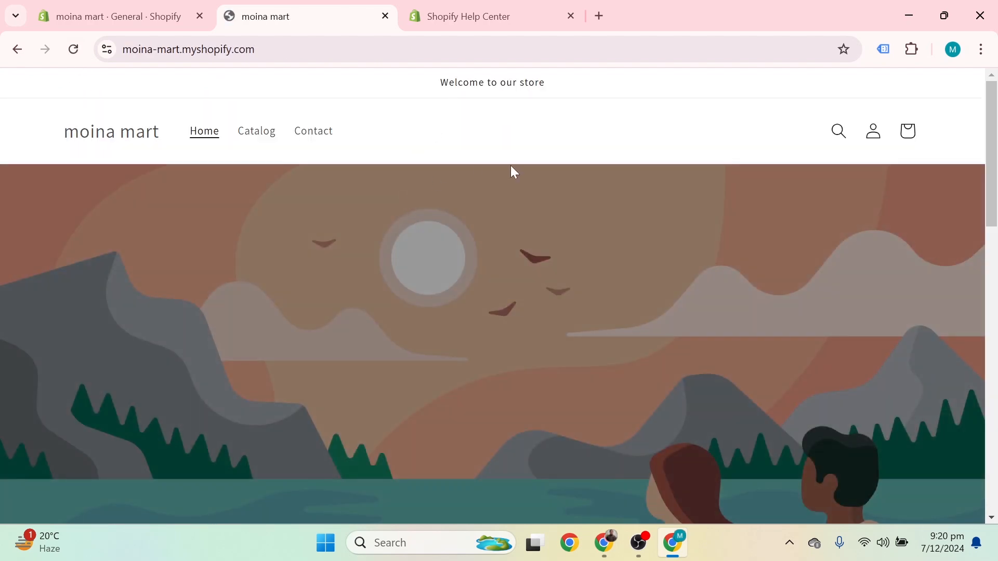
scroll(510, 172, down, 10)
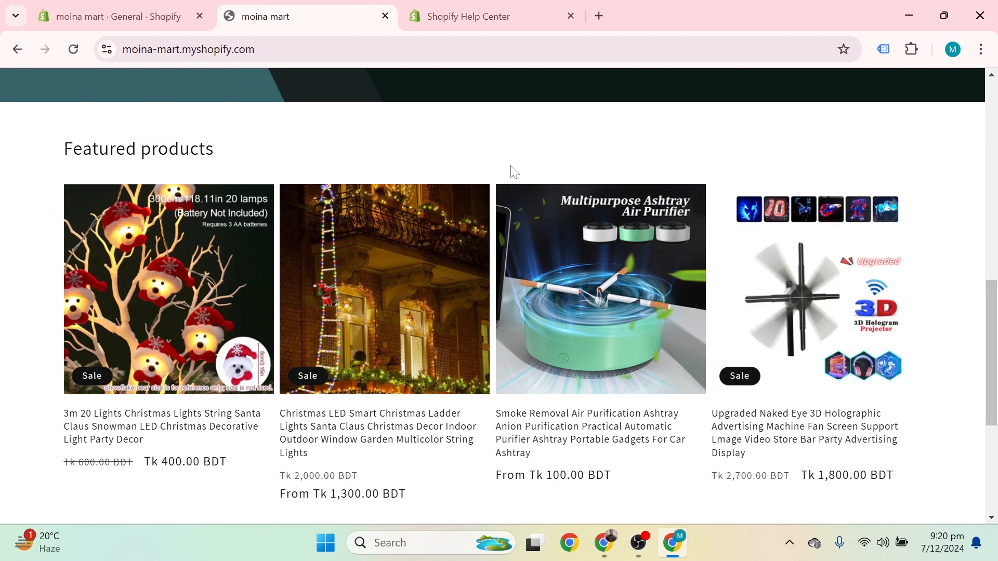
scroll(514, 171, down, 1)
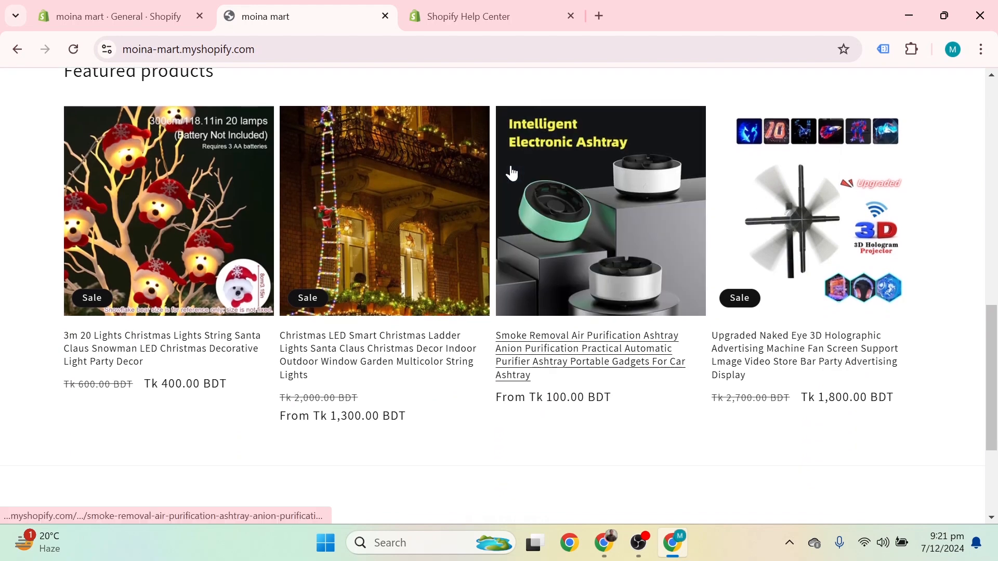
click(405, 188)
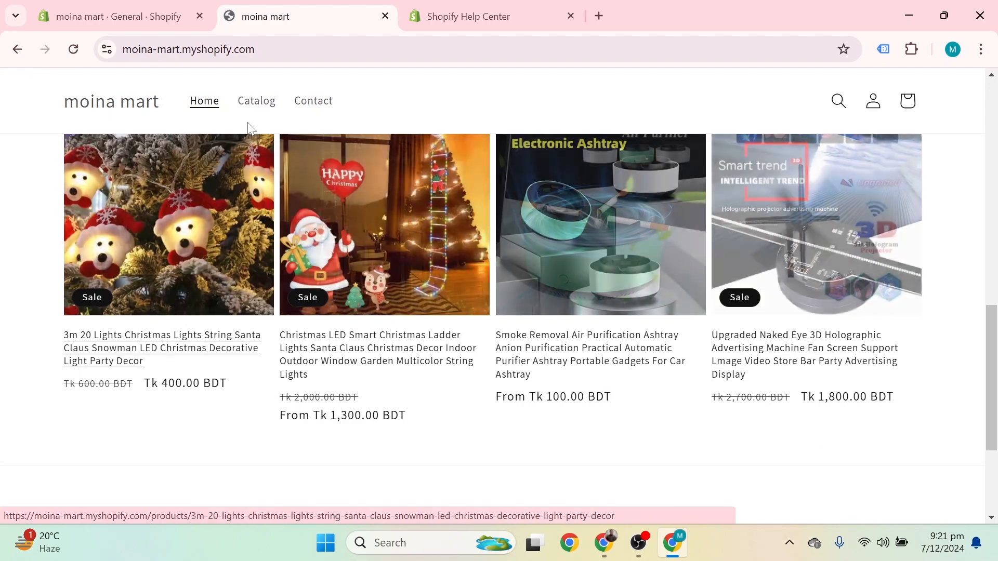
click(136, 9)
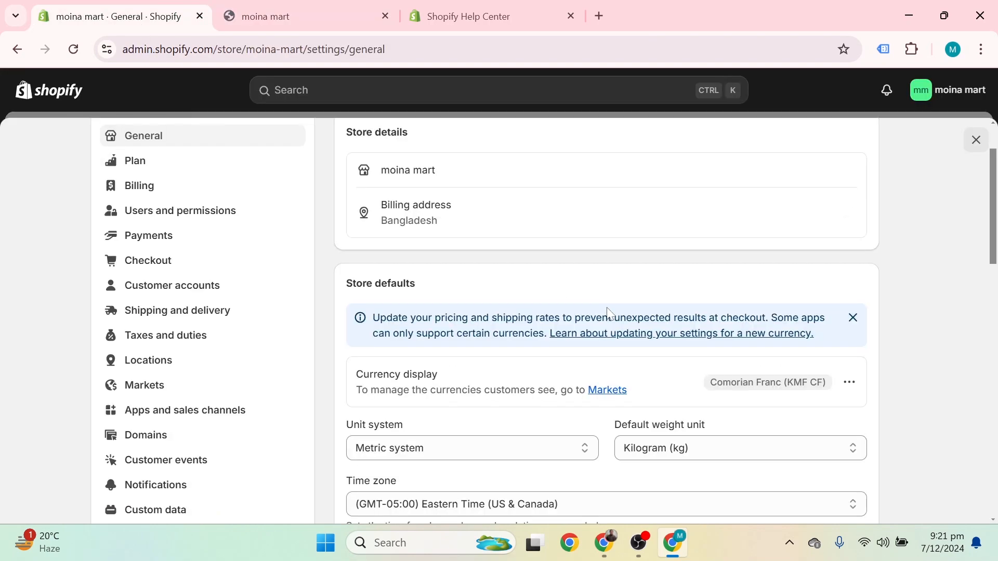
Step: Keep the default weight unit at Kilogram (kg) and return to the storefront, whose prices still show BDT
scroll(611, 314, down, 1)
scroll(610, 314, down, 2)
click(741, 292)
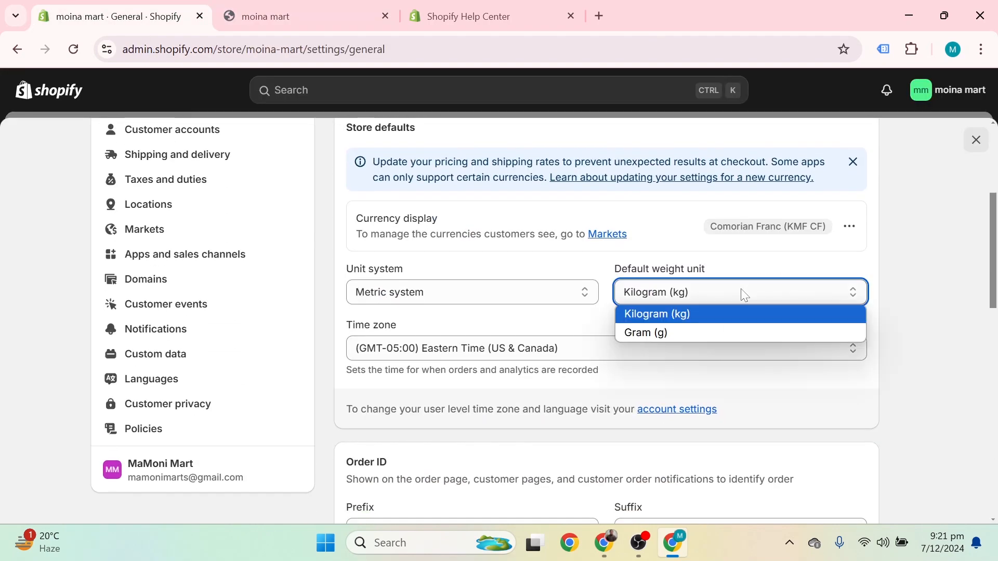
click(835, 242)
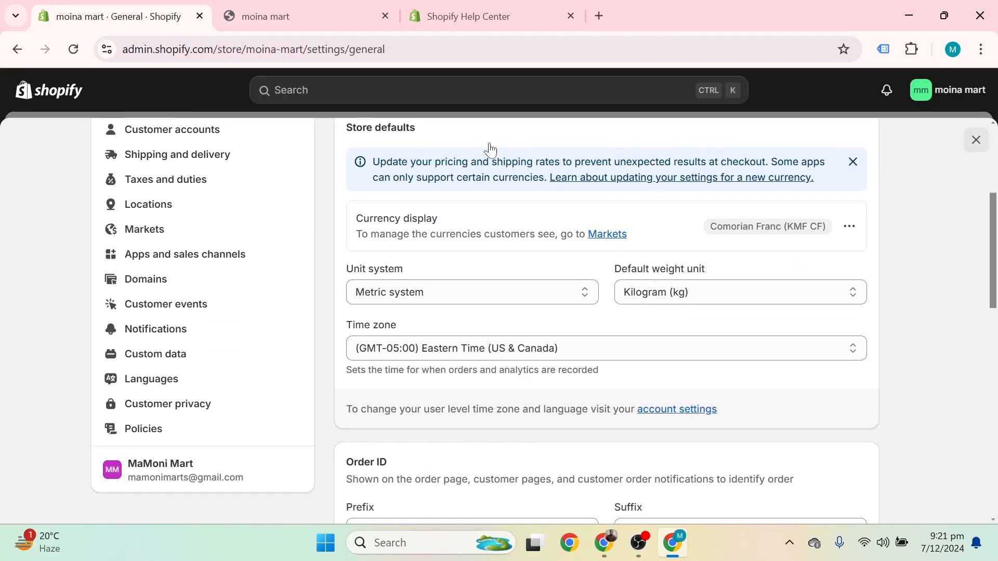
click(266, 11)
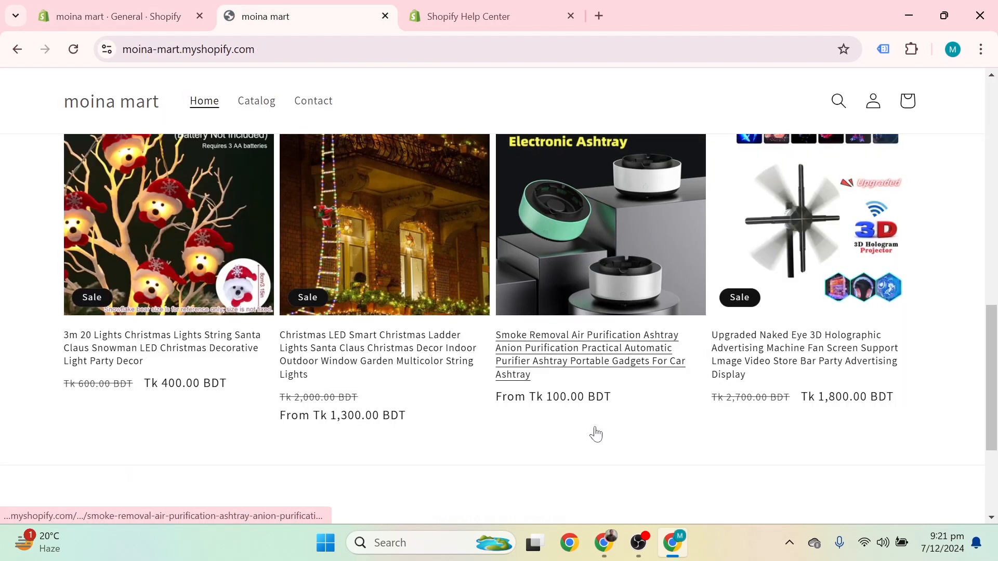